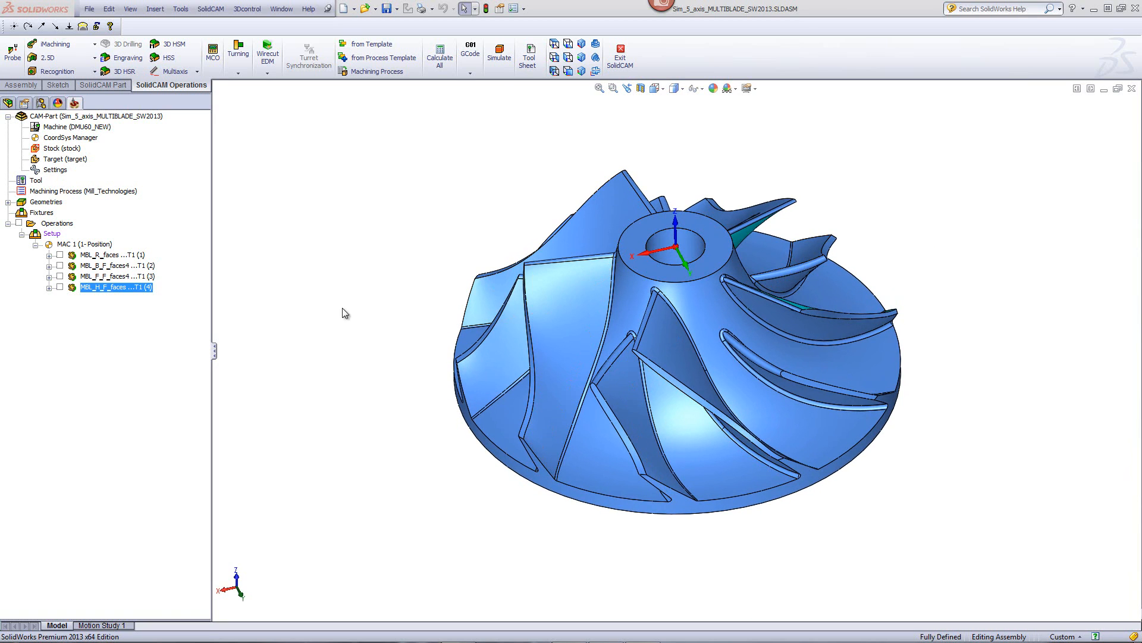
Open the MBL_R_faces roughing operation and display its blade, hub and shroud geometry selections on the impeller model.
double_click(116, 254)
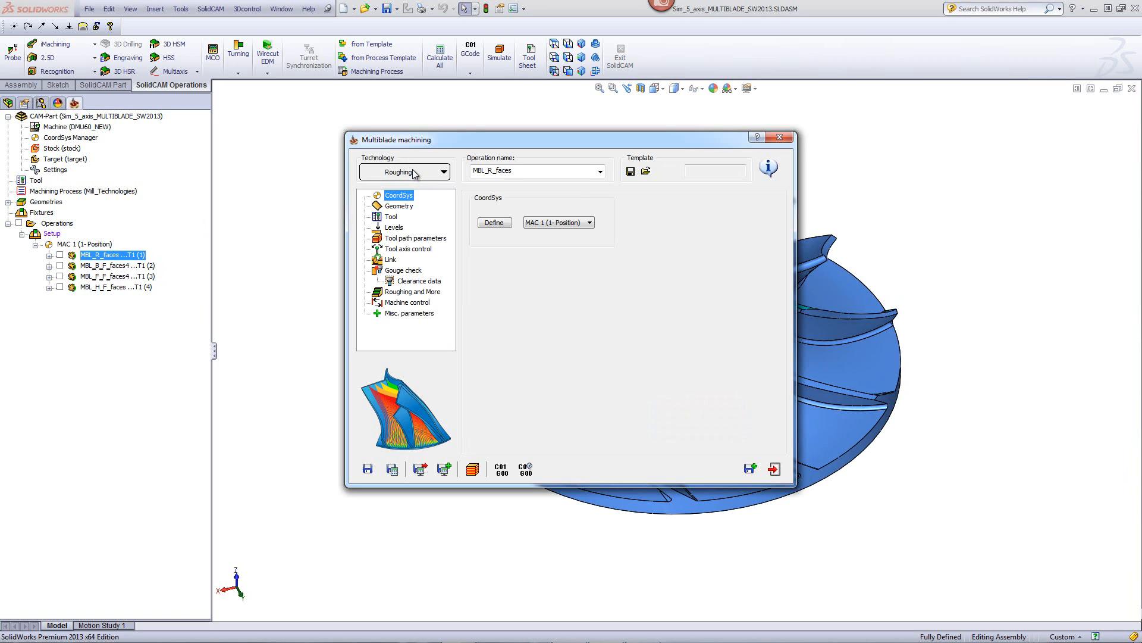
click(399, 207)
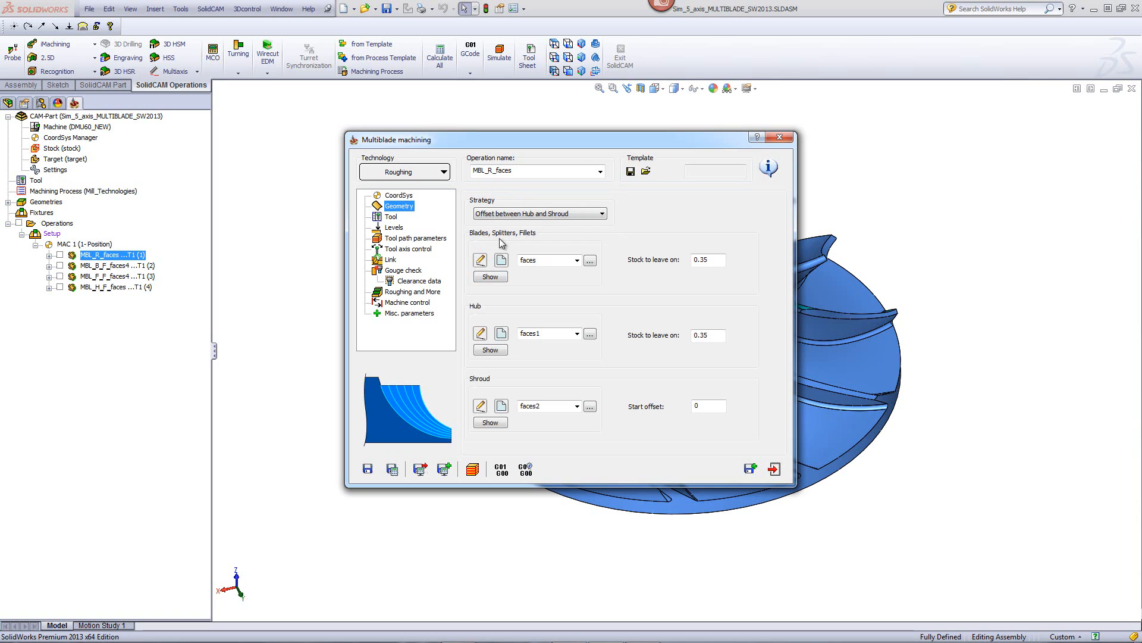
click(491, 278)
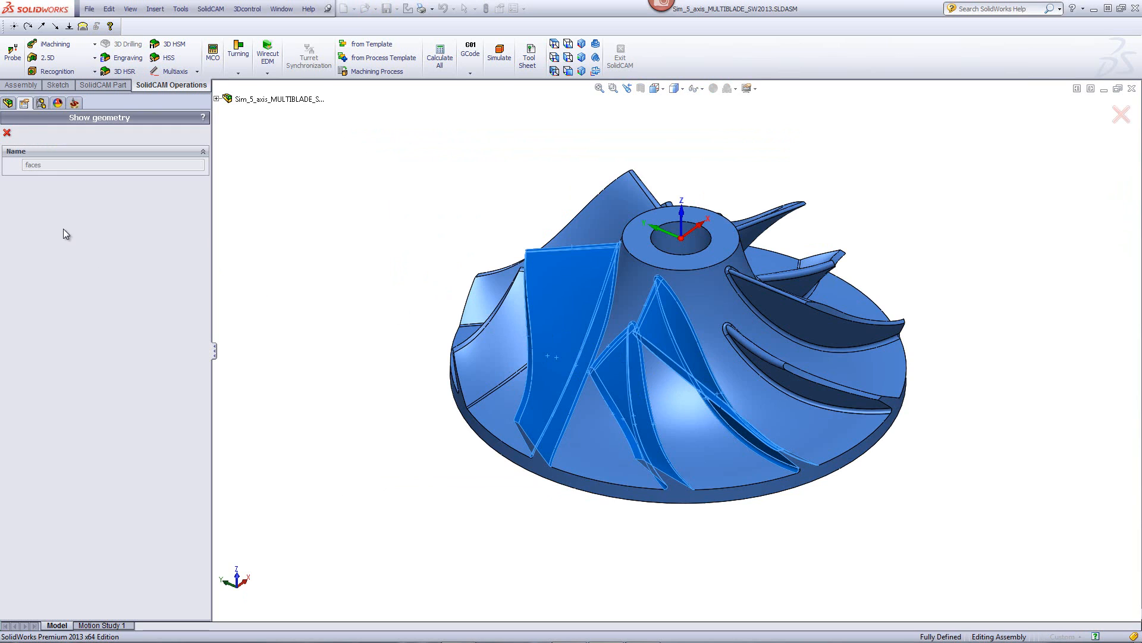
click(7, 132)
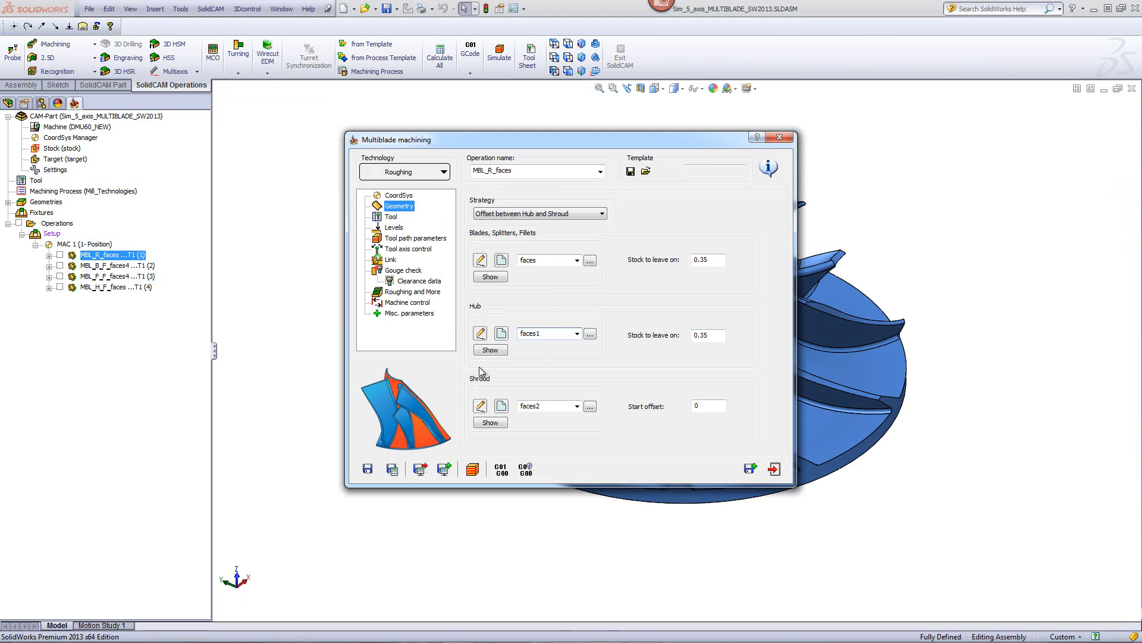
click(490, 350)
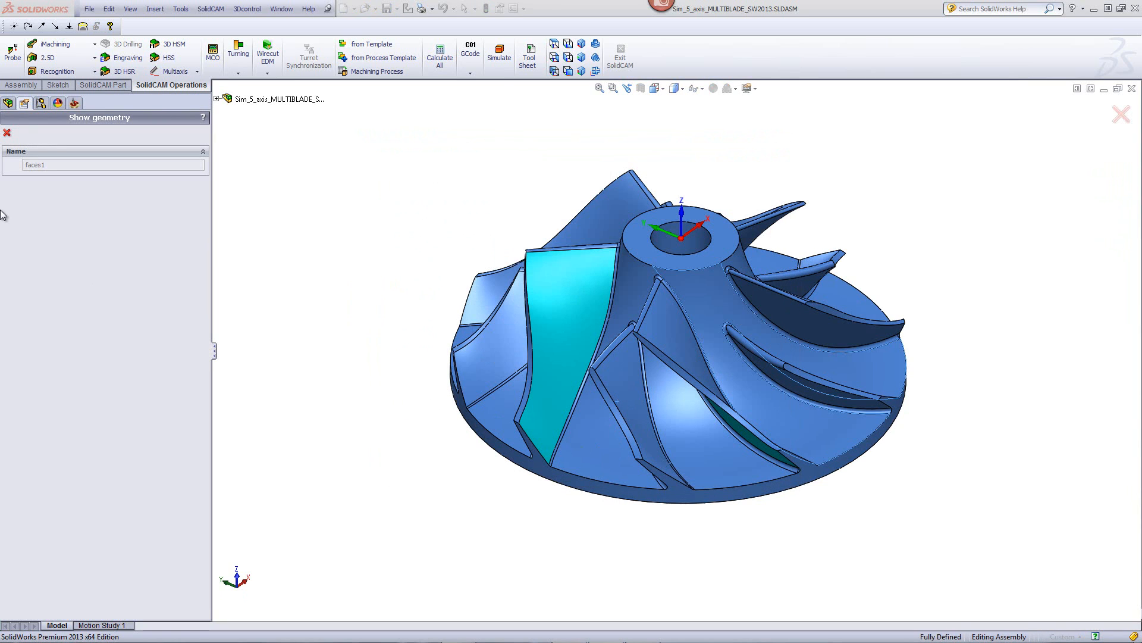
click(7, 132)
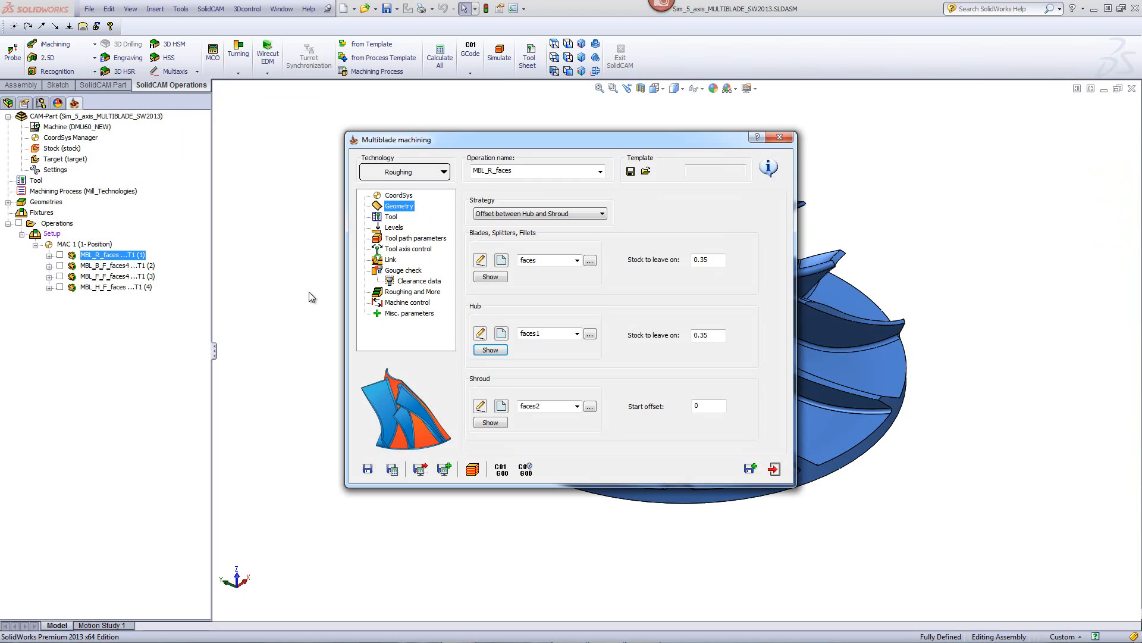
click(546, 407)
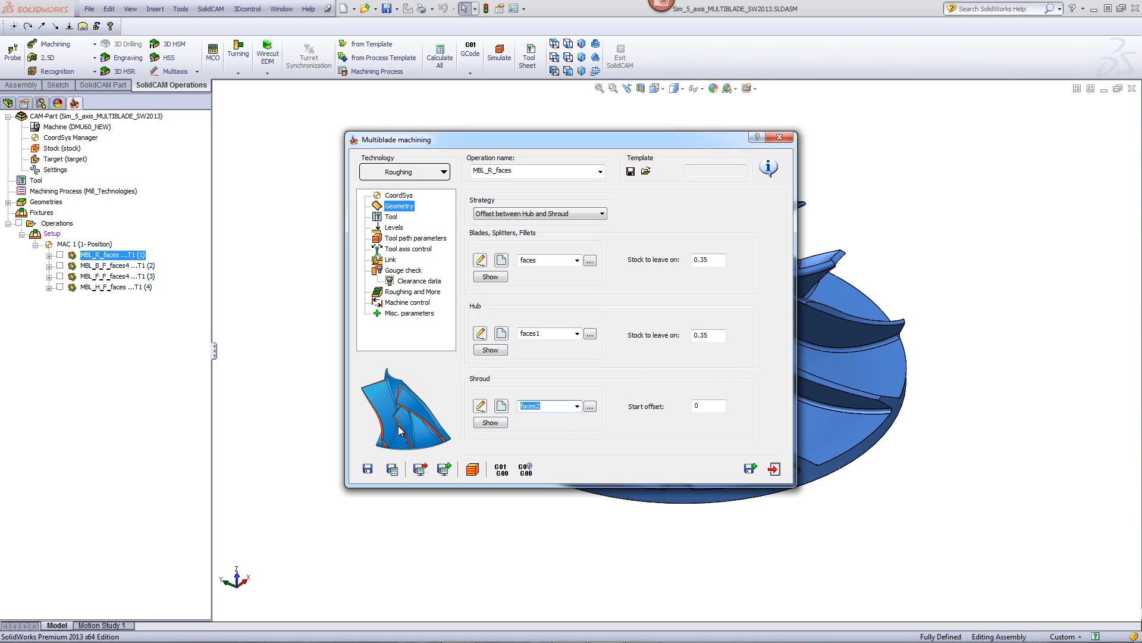
click(491, 421)
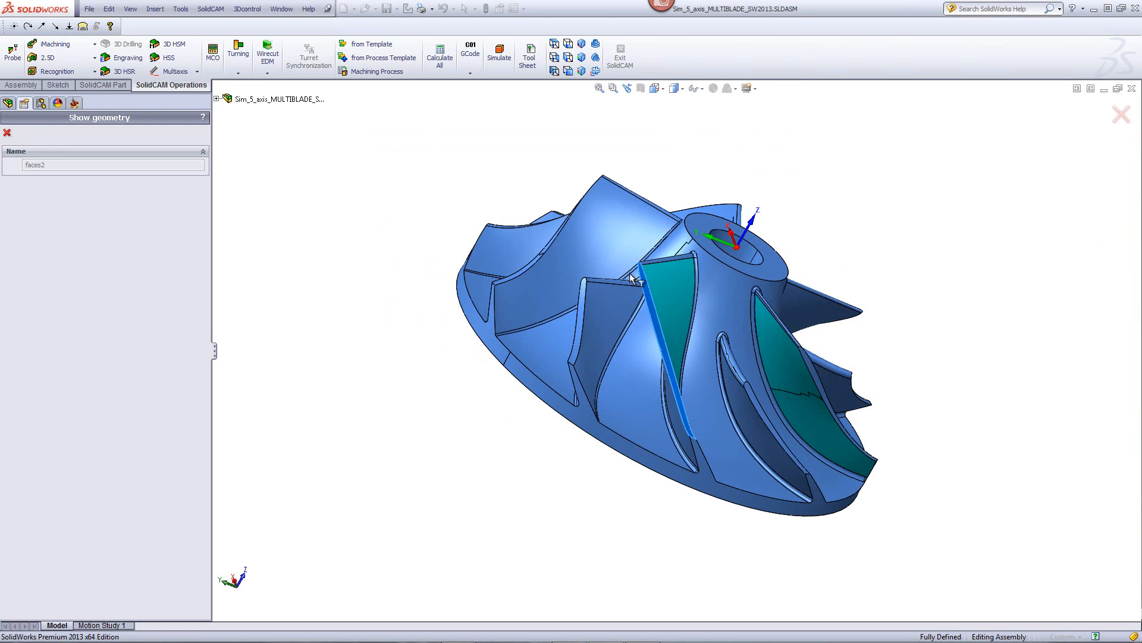
click(7, 133)
Review the roughing operation's tool definition and its tool path technology settings for layers and slices.
click(391, 218)
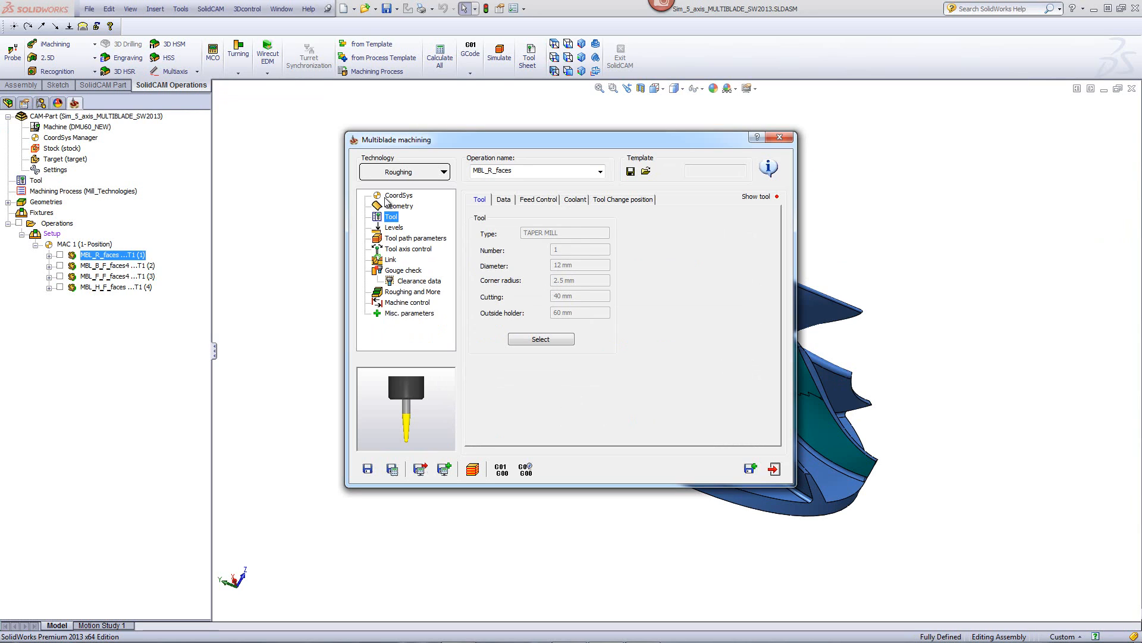
click(399, 239)
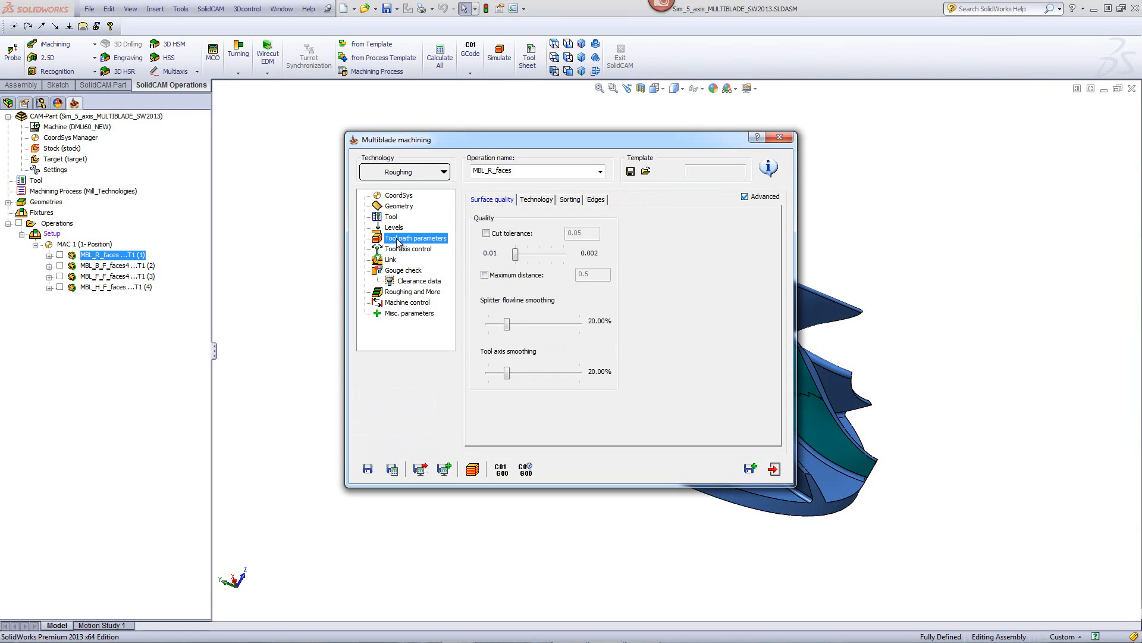
click(530, 202)
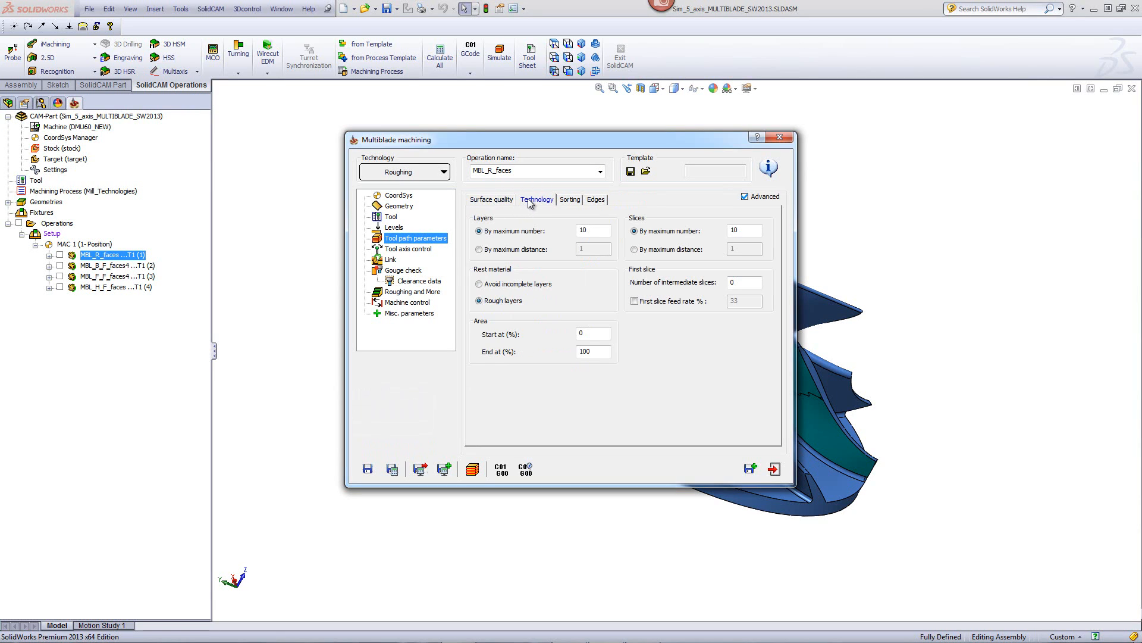
click(598, 230)
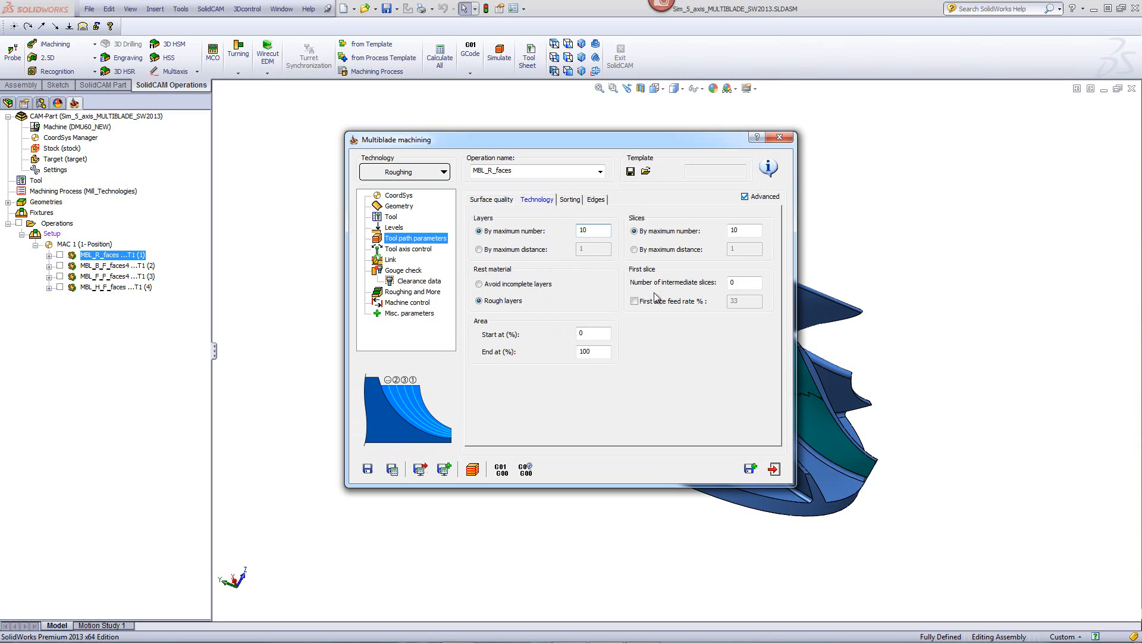
click(752, 230)
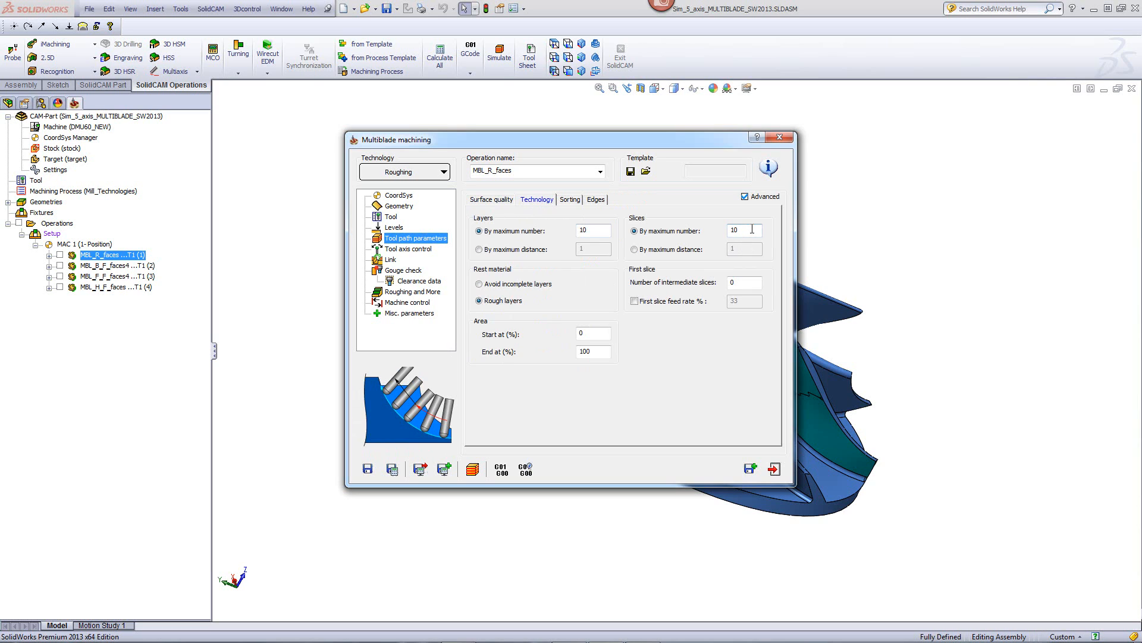
Examine the roughing operation's tool axis tilting settings: preferred lead angle, maximum lead angle and side tilt angle.
click(402, 249)
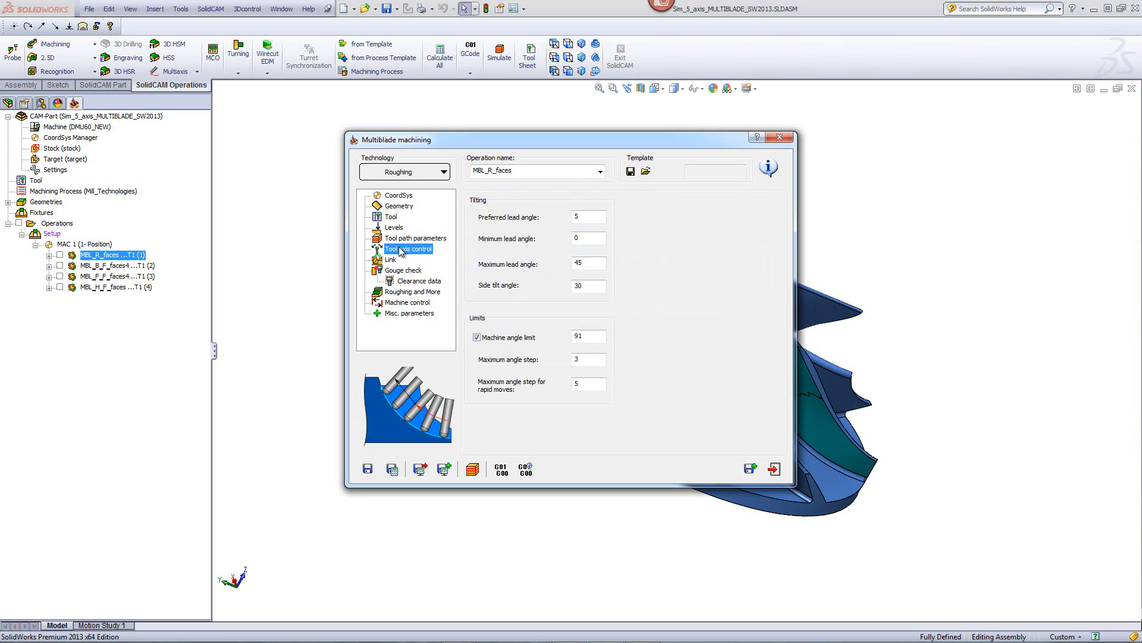
click(580, 215)
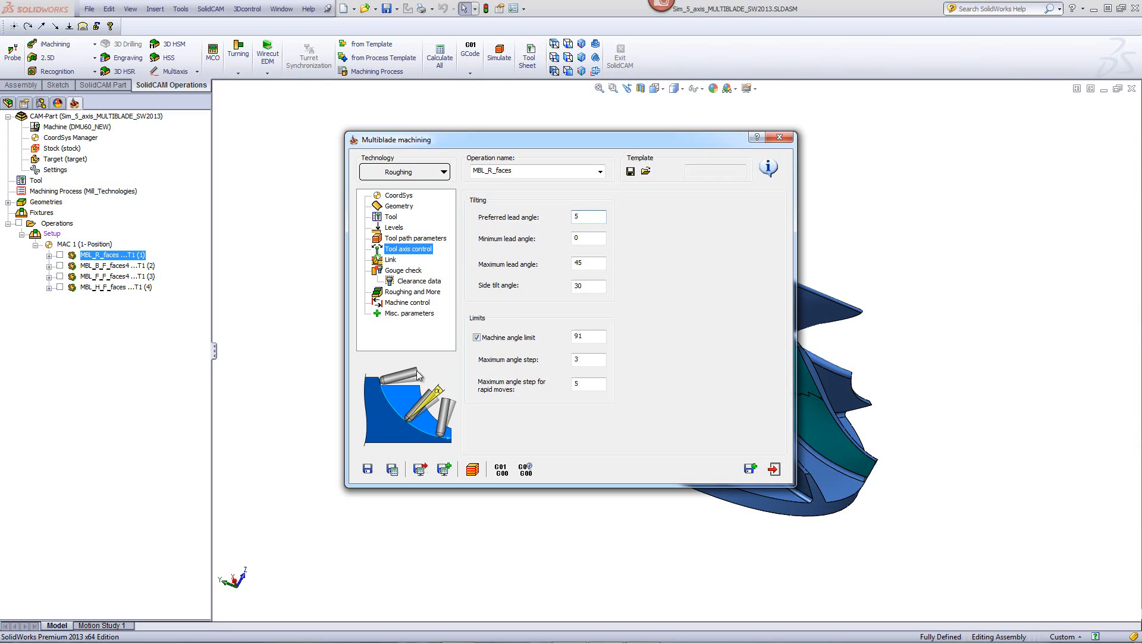
click(592, 266)
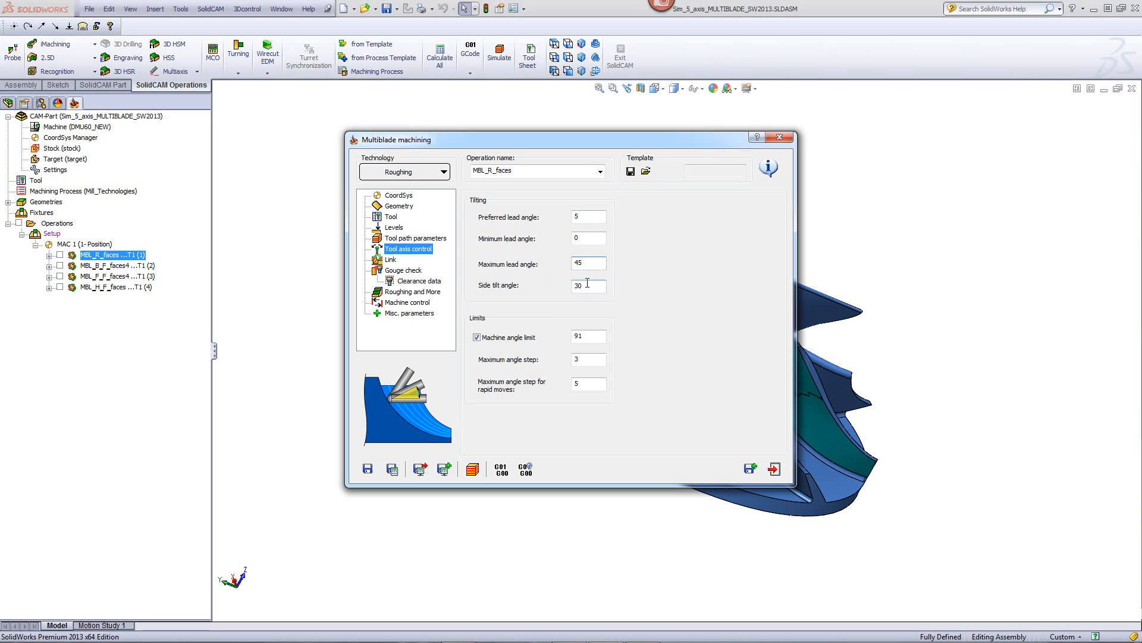
click(588, 284)
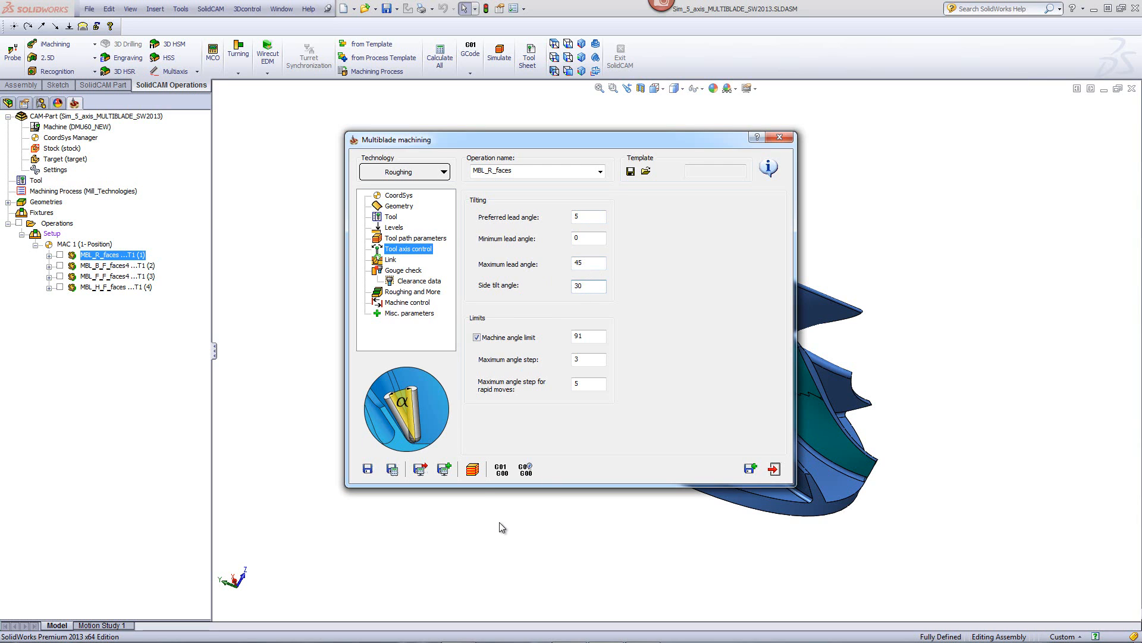
Run the Host CAD simulation of the roughing operation and inspect the cutting from another viewing angle.
click(473, 470)
click(243, 392)
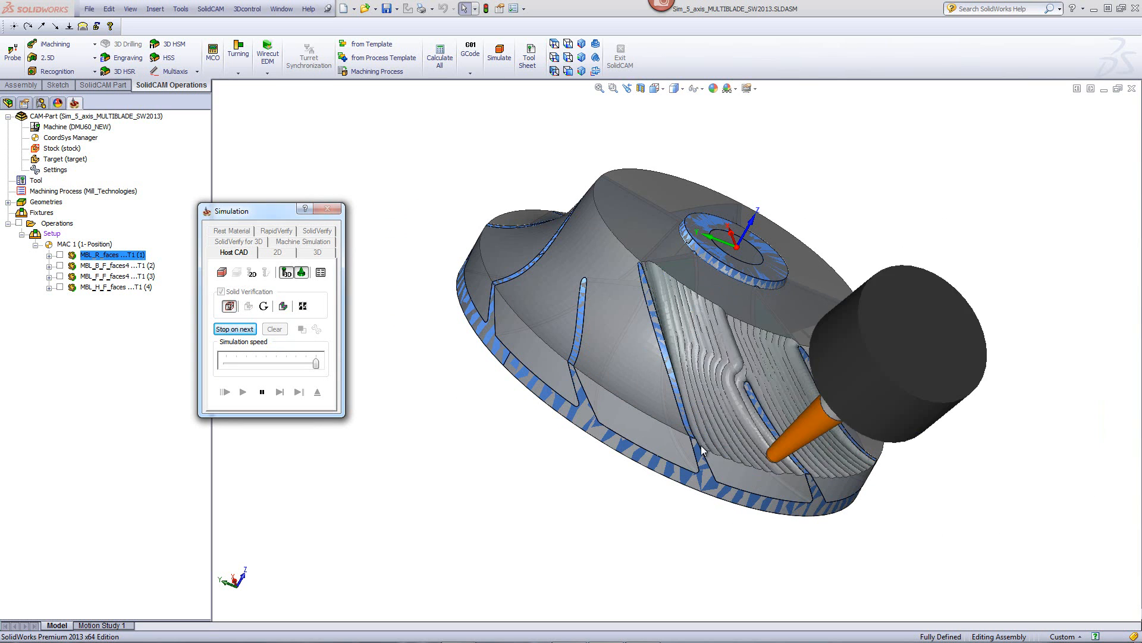
middle_drag(615, 513, 645, 492)
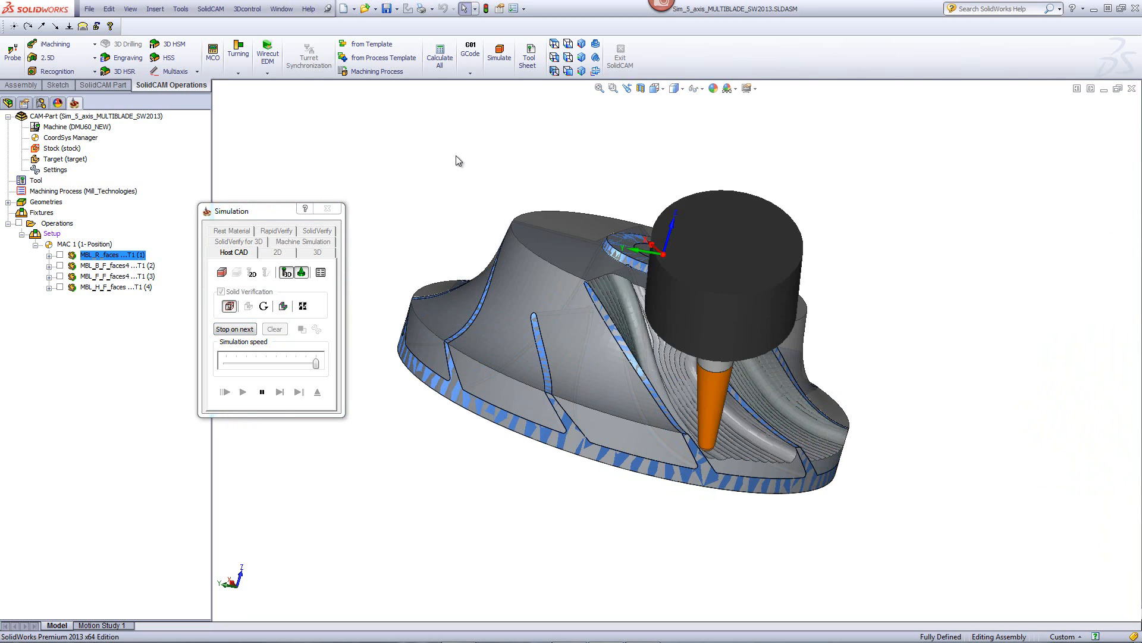
Open the MBL_B_F_faces4 blade finishing operation, display its blade geometry on the model, and check the hub and shroud selections.
click(95, 267)
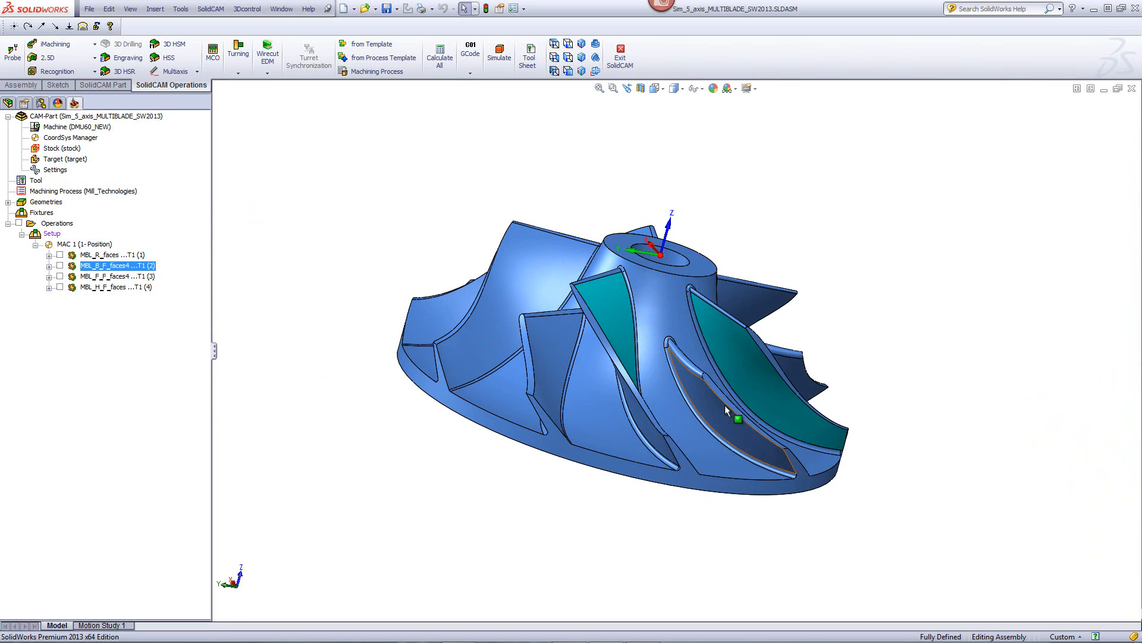
double_click(105, 268)
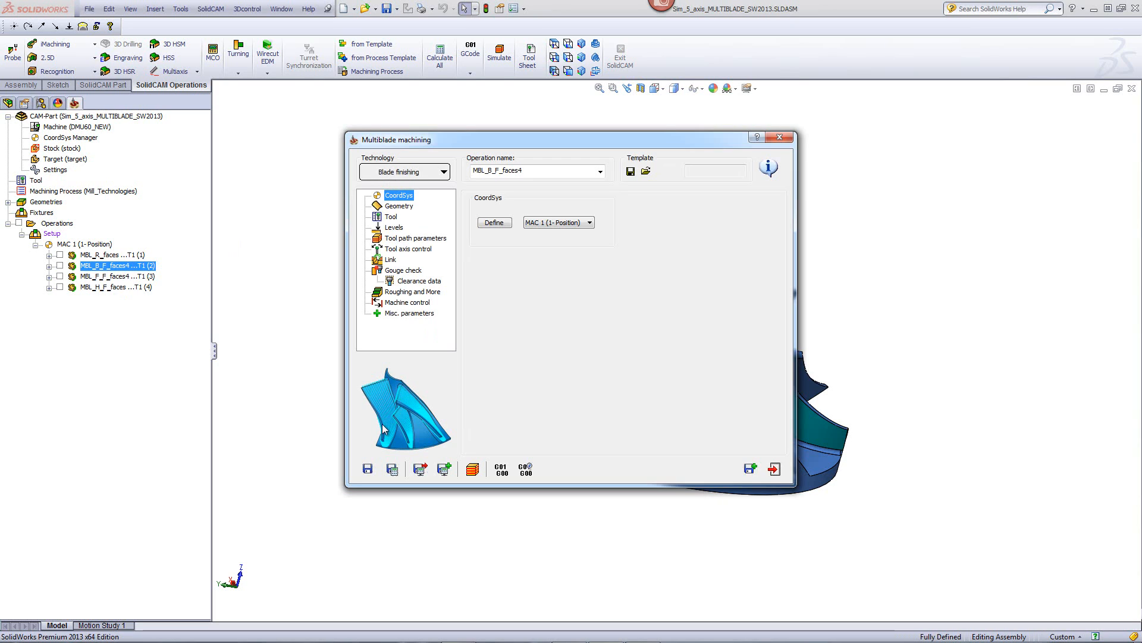
click(395, 206)
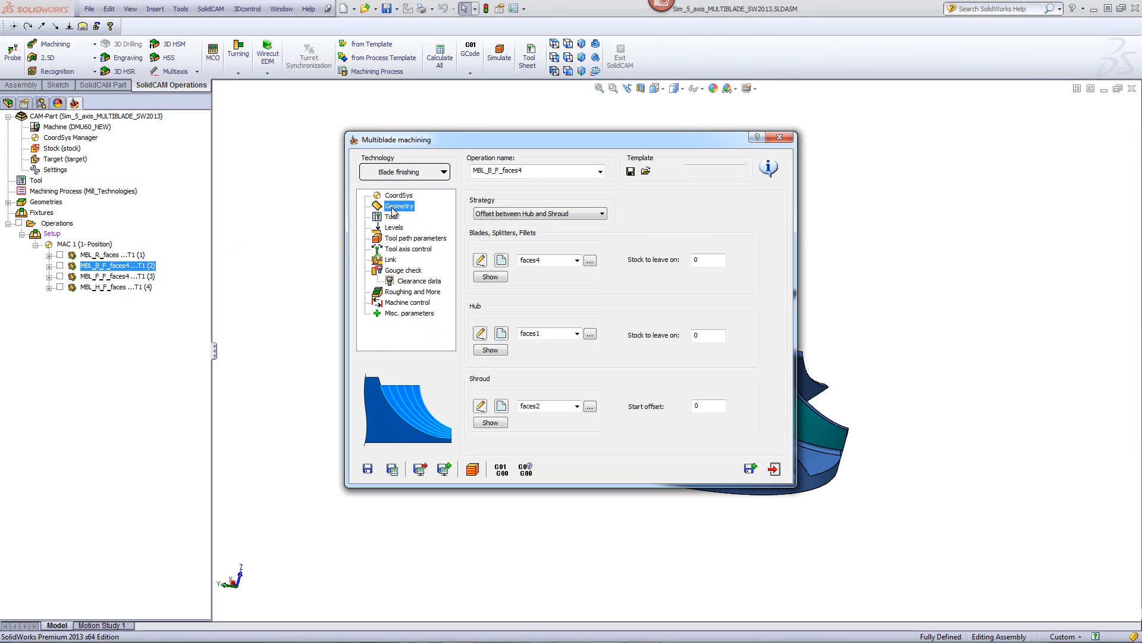
click(490, 277)
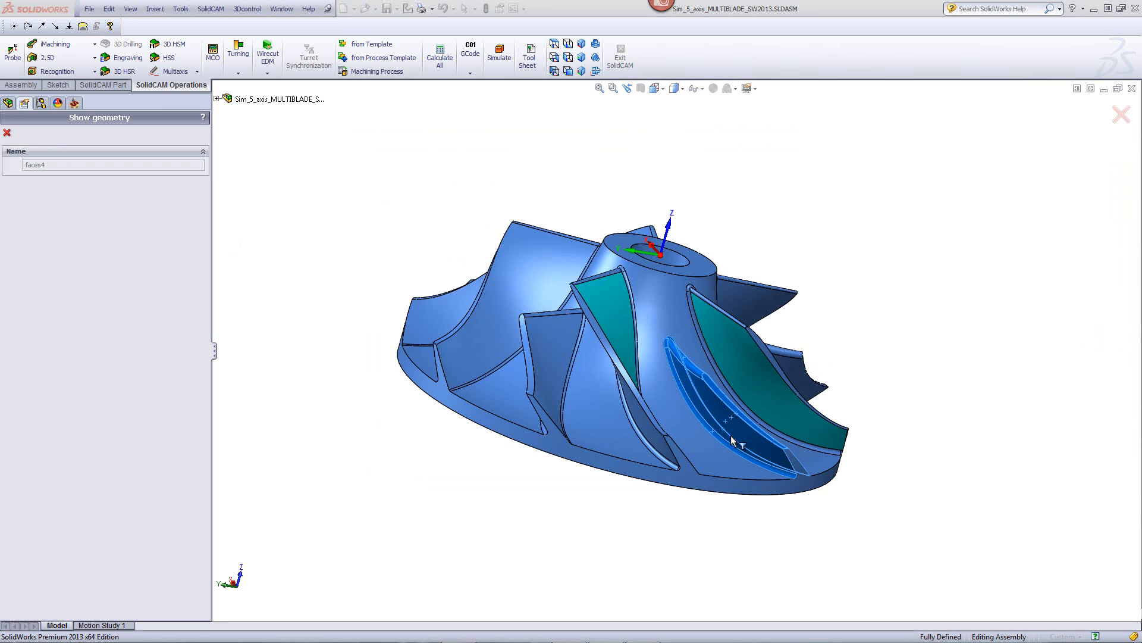
key(Escape)
click(545, 333)
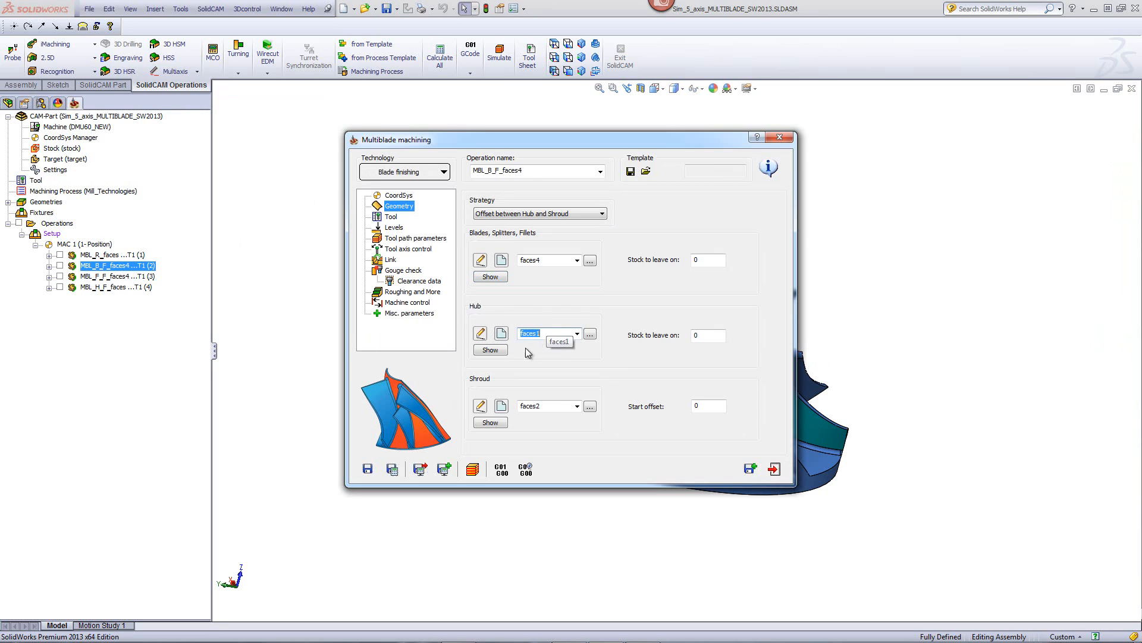
click(549, 405)
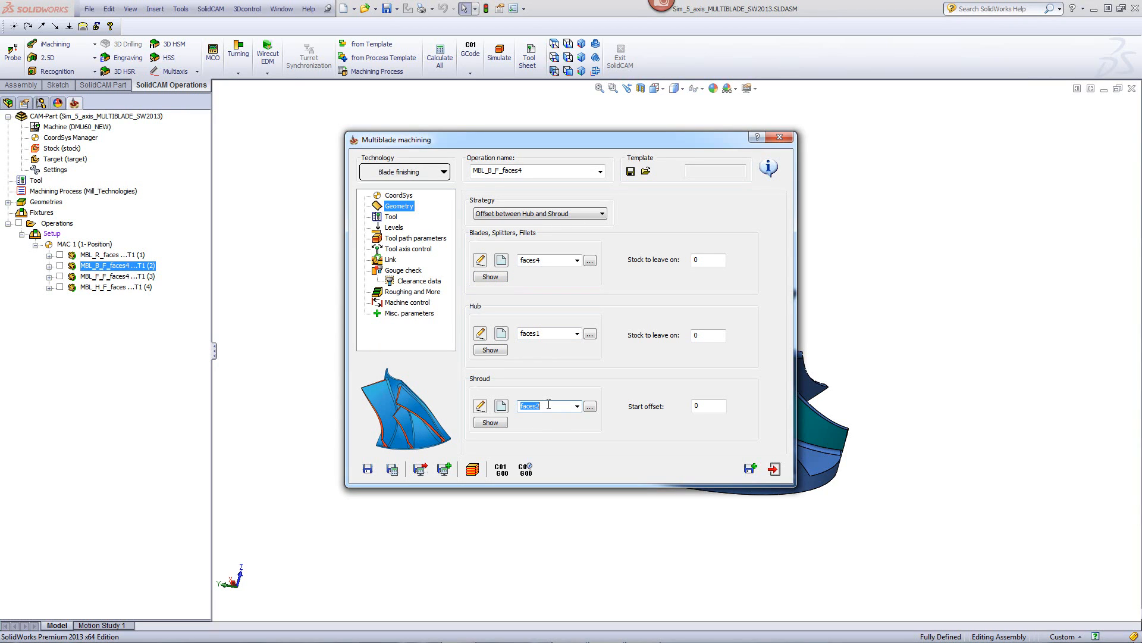
Review the blade finishing operation's tool definition and its tool path technology settings, including the contour type and layer number.
click(391, 218)
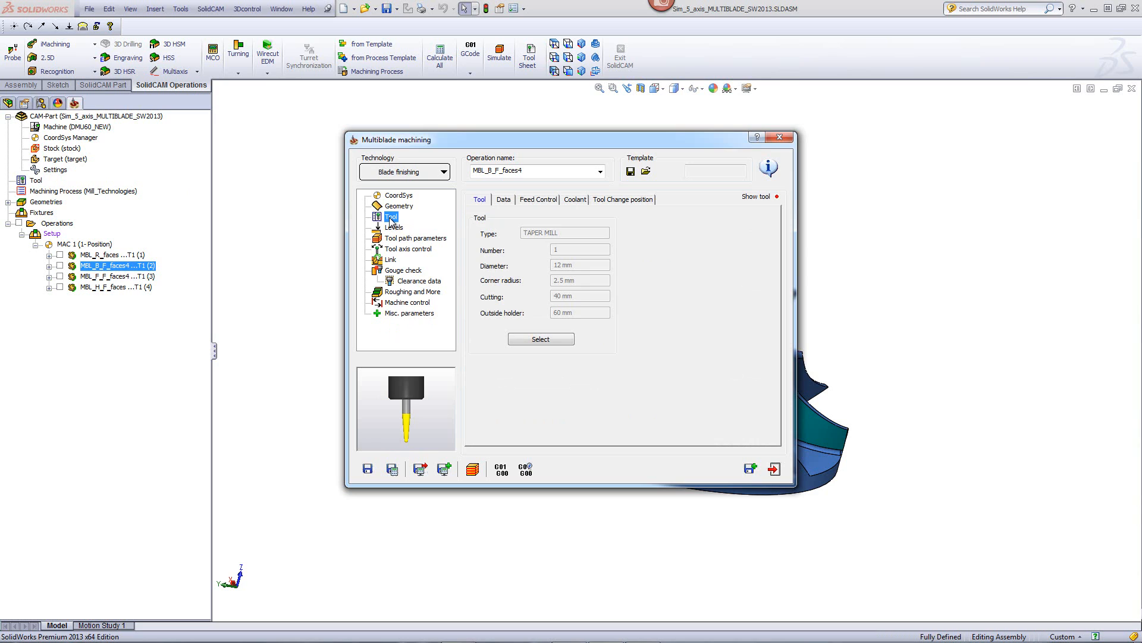
click(406, 239)
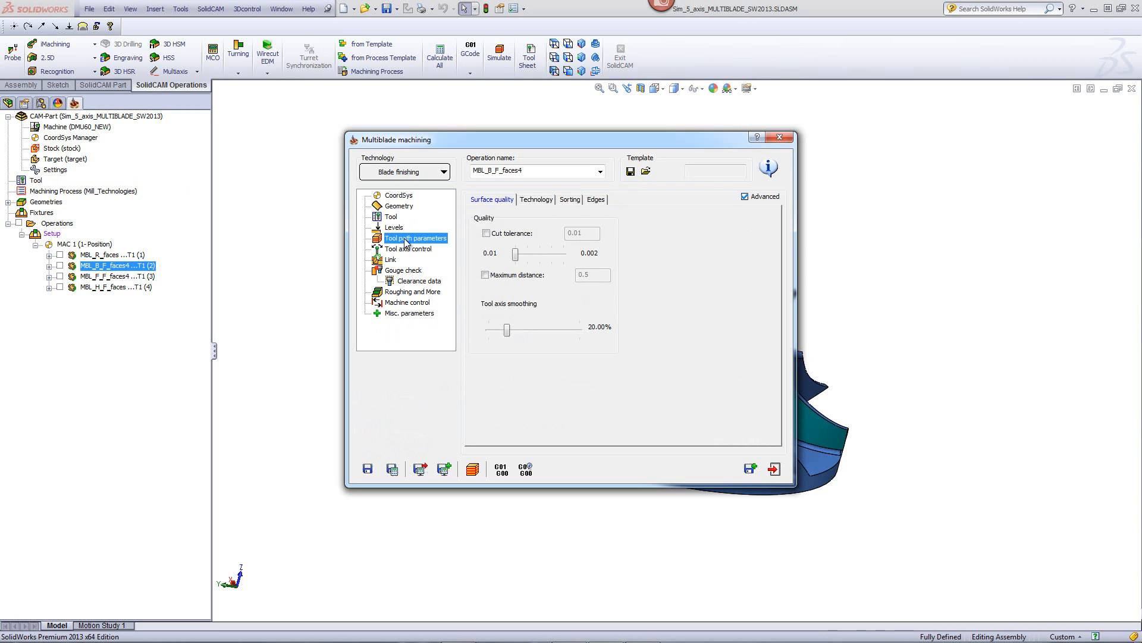
click(533, 207)
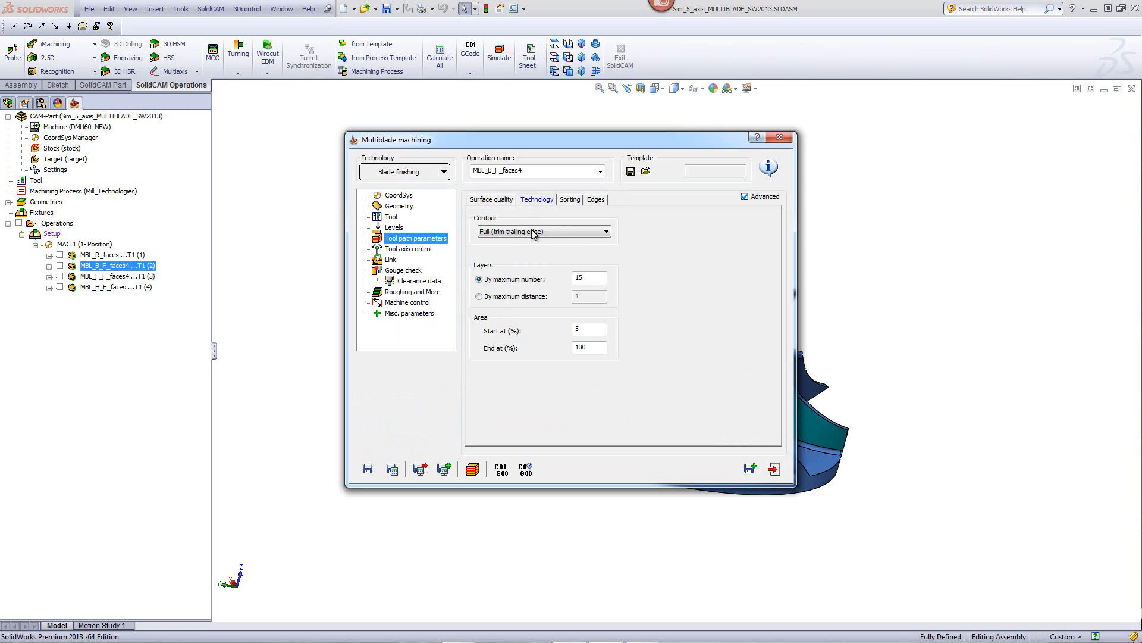
click(591, 283)
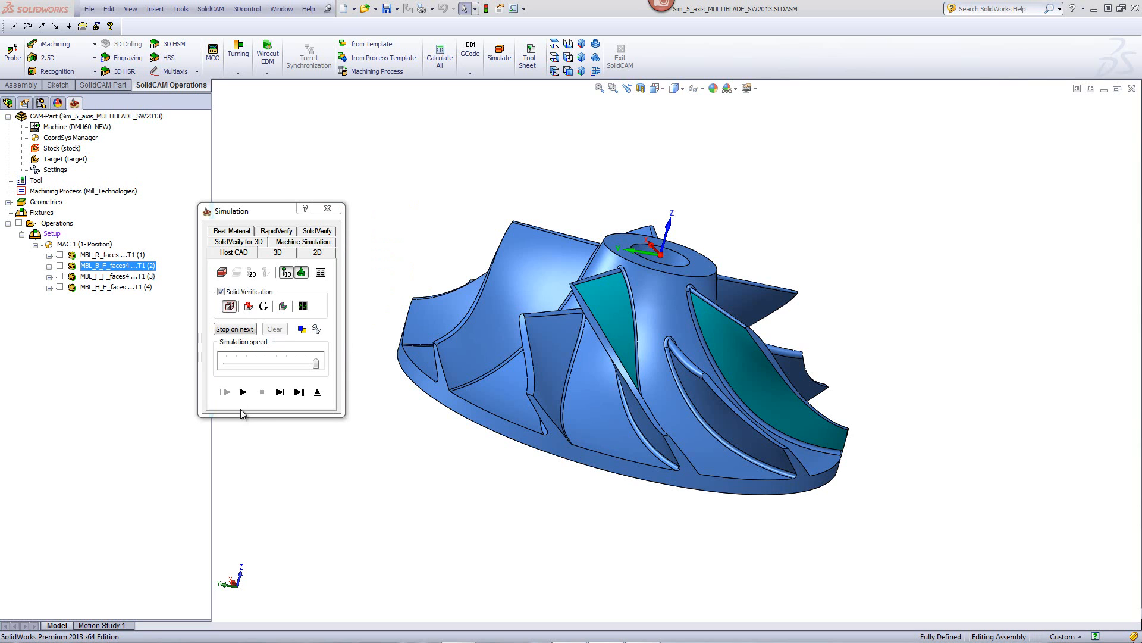
Play the Host CAD simulation of the blade finishing operation and exit the simulation.
click(242, 391)
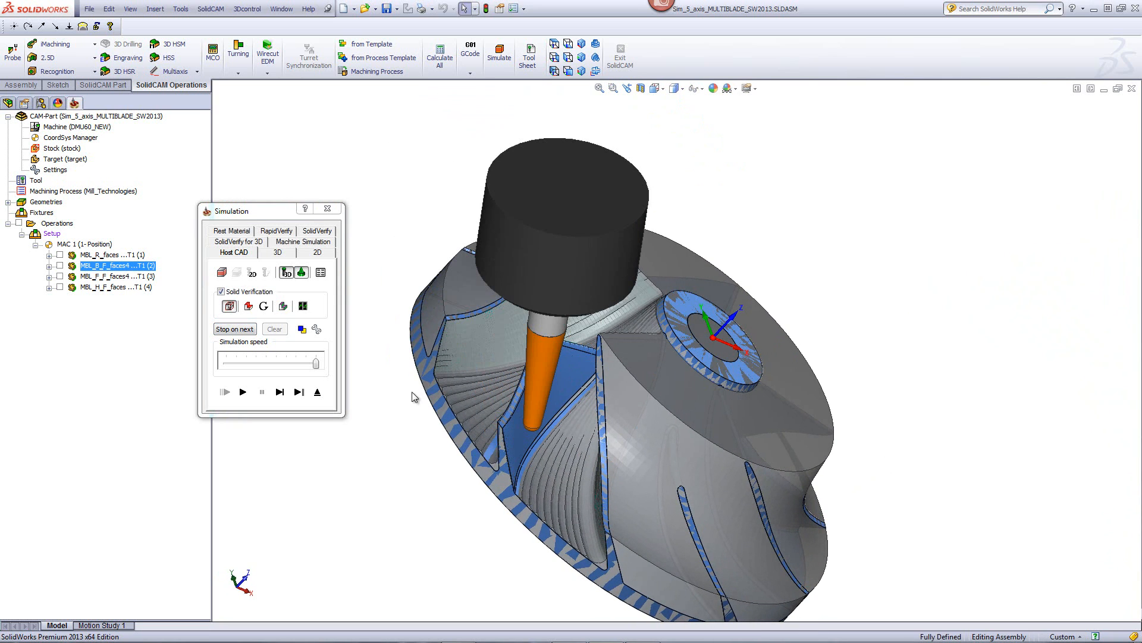
click(317, 392)
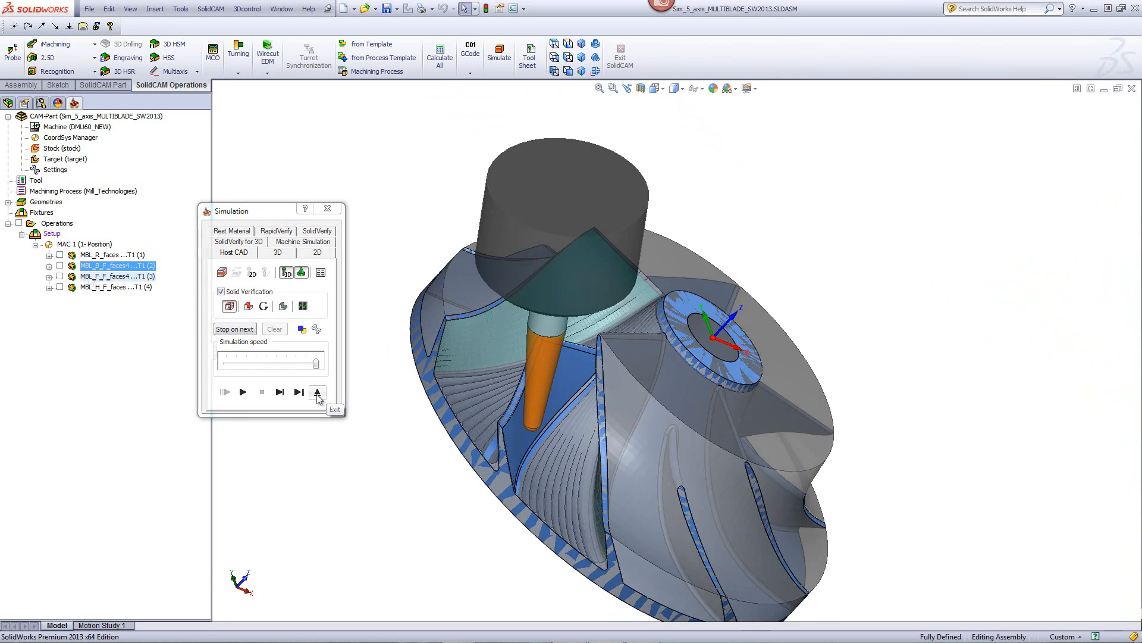
Preview the tool path of the MBL_F_F_faces4 operation on the model, open the operation, and check its technology type.
click(60, 276)
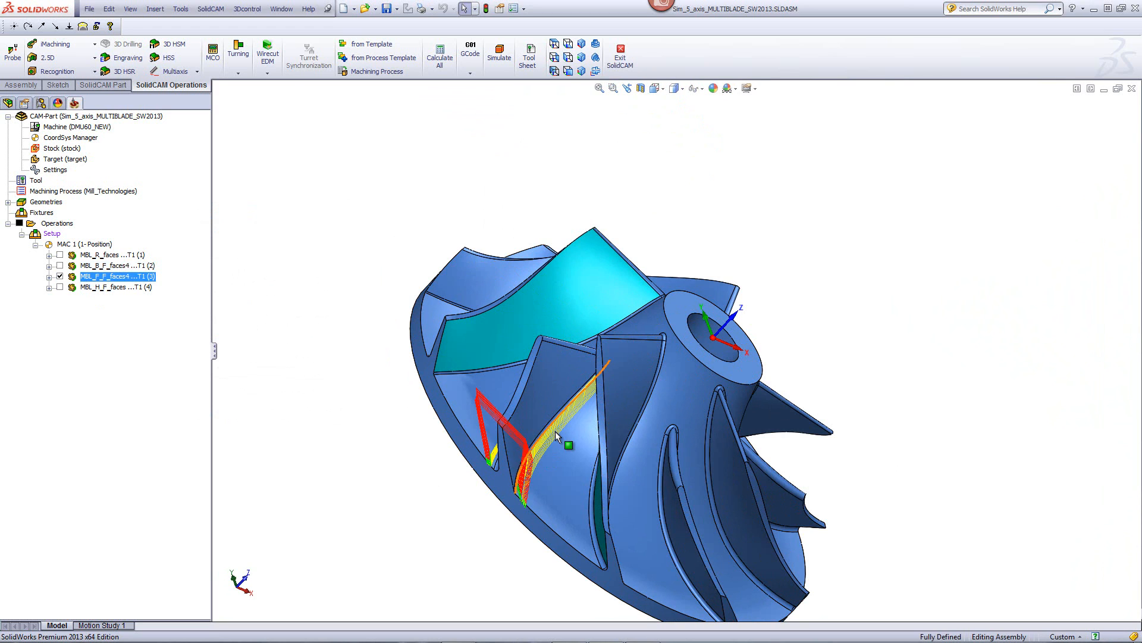
click(60, 277)
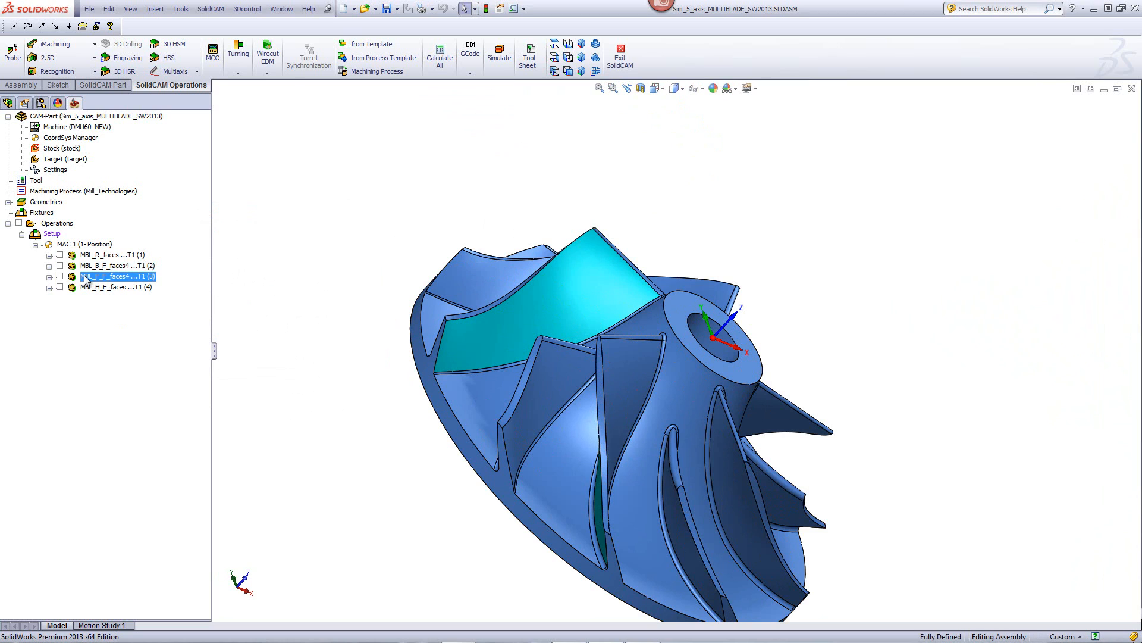
double_click(85, 278)
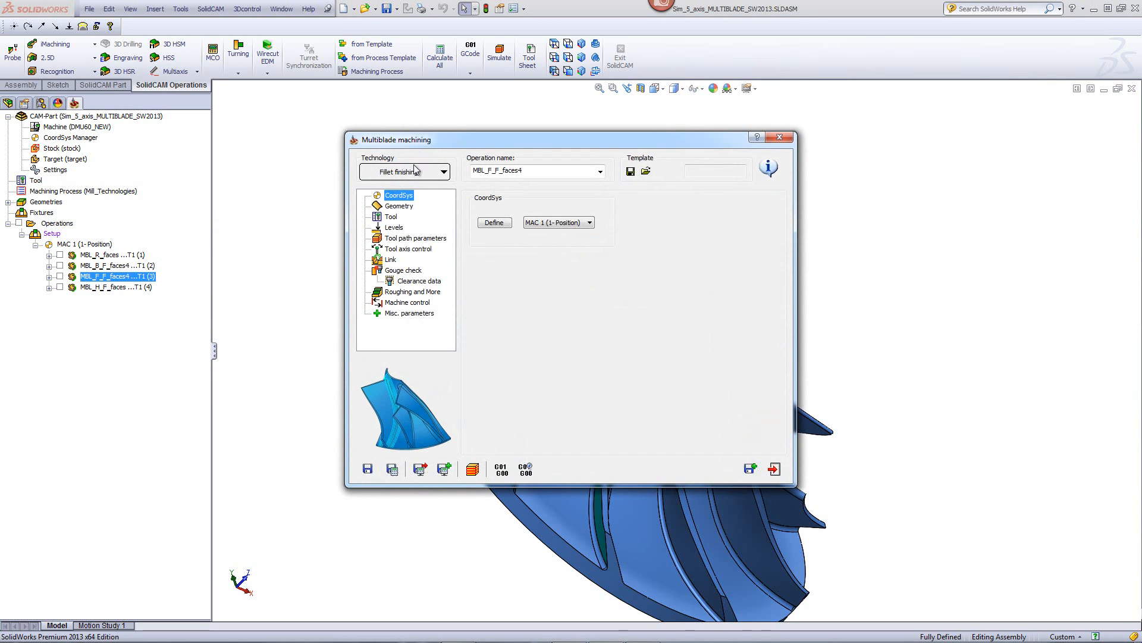
click(391, 174)
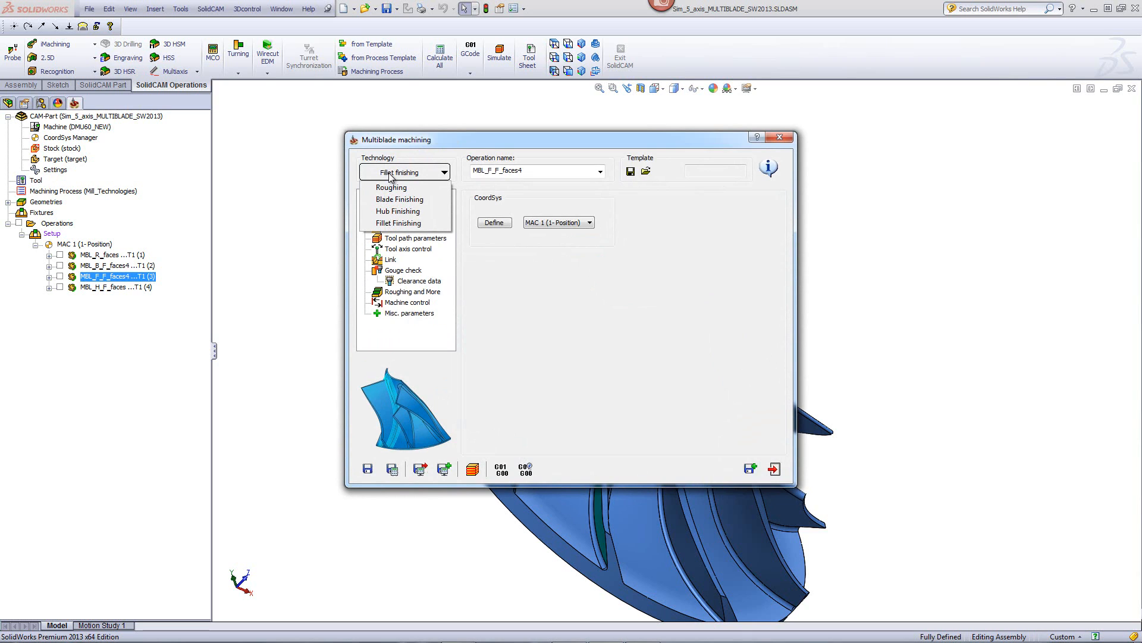
click(530, 262)
Display the fillet finishing operation's blade geometry on the model and check its hub geometry selection.
click(400, 208)
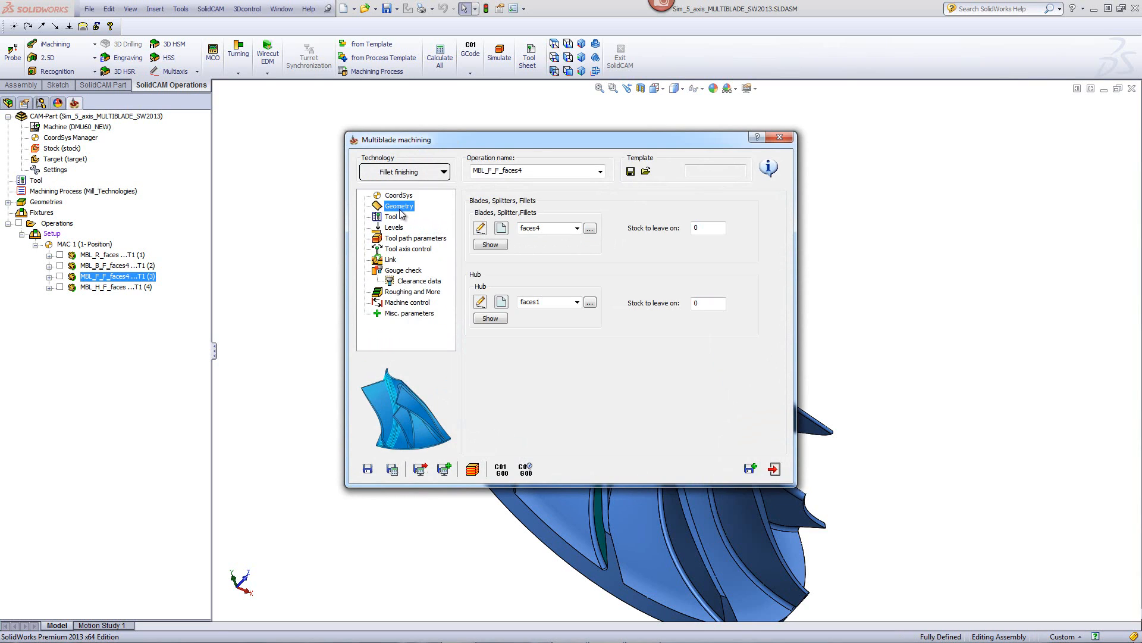
click(559, 227)
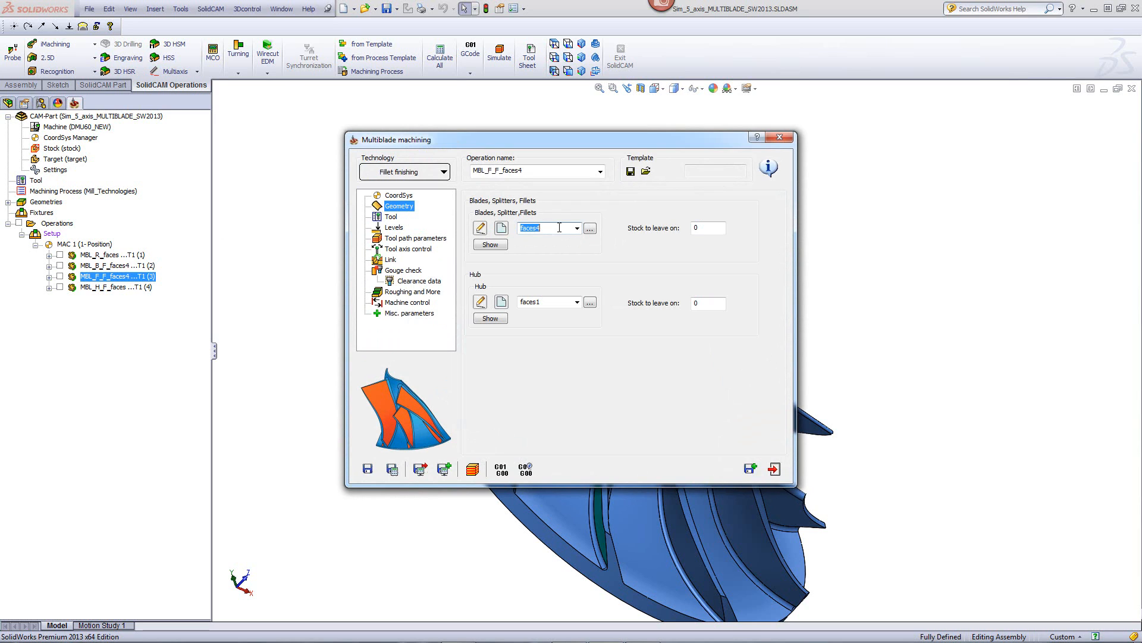
click(490, 245)
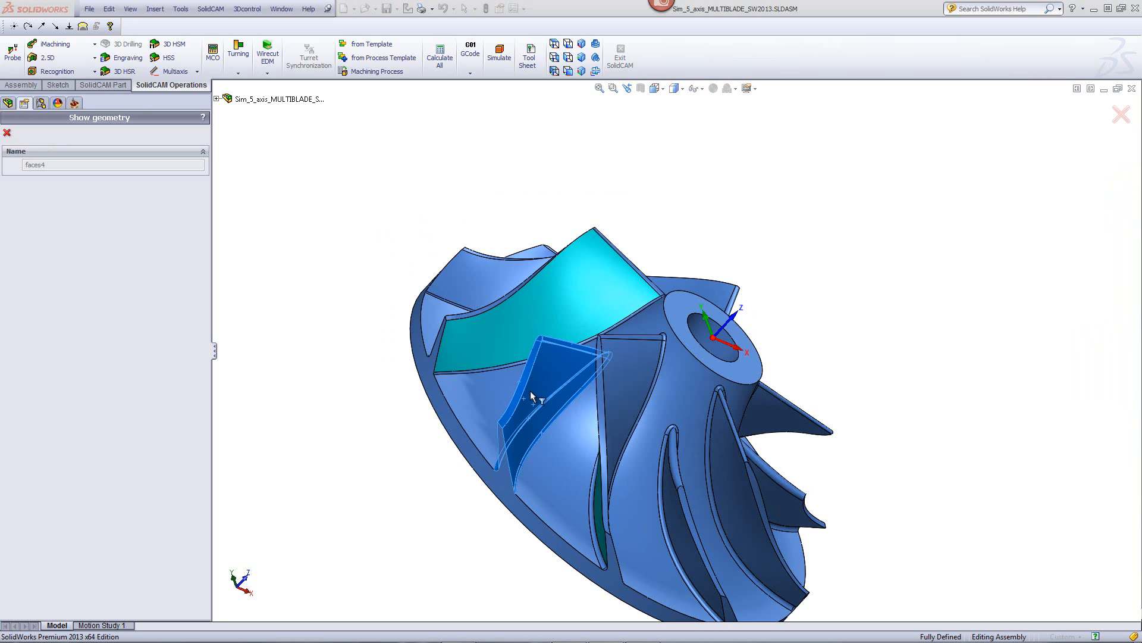
click(7, 132)
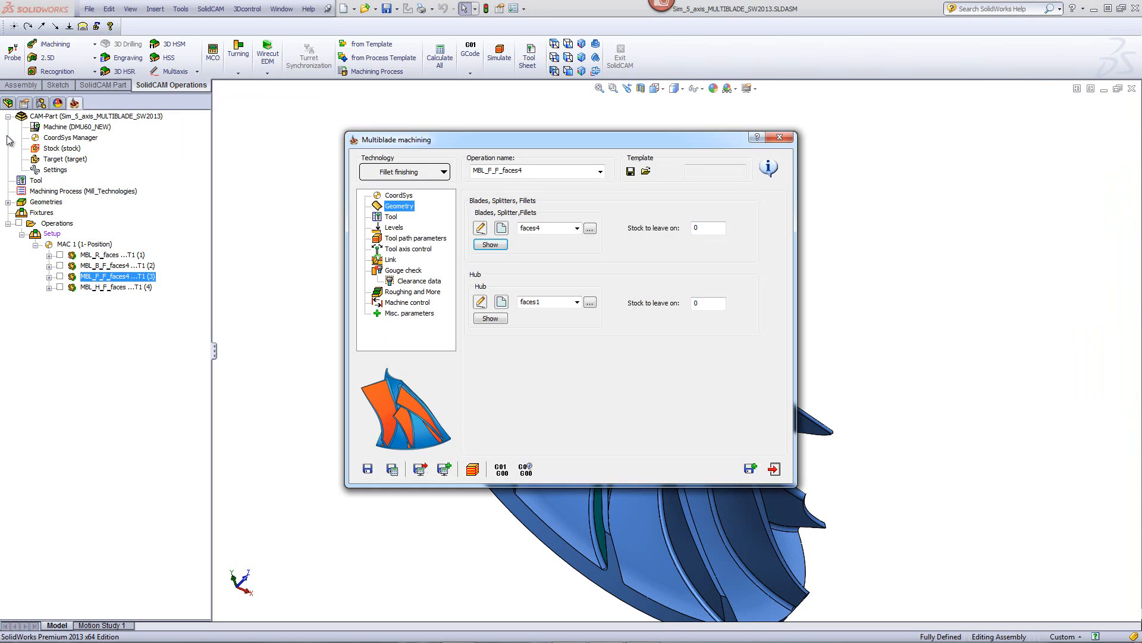
click(550, 301)
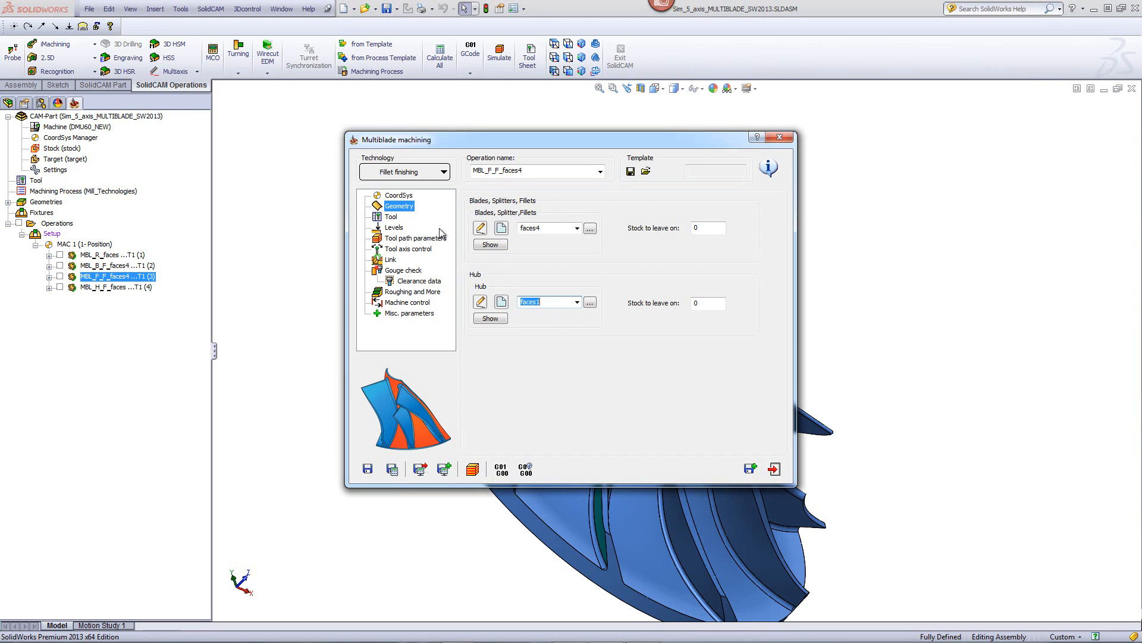
Review the fillet finishing operation's tool definition and its tool path technology settings, including the blade-side number of cuts and side step.
click(397, 216)
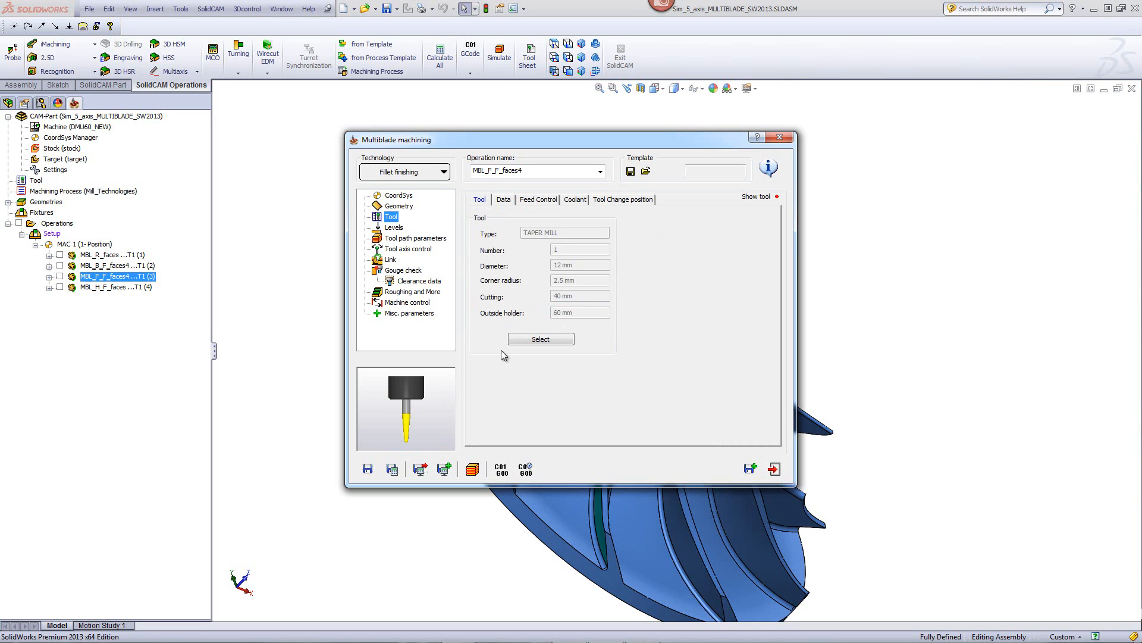
click(541, 339)
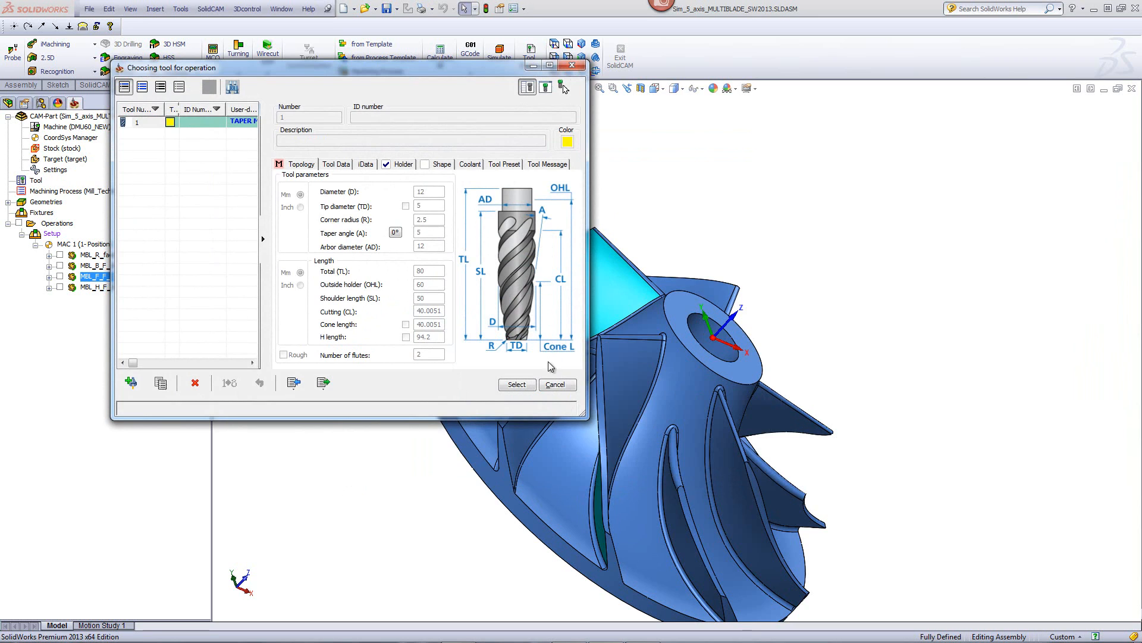
click(556, 384)
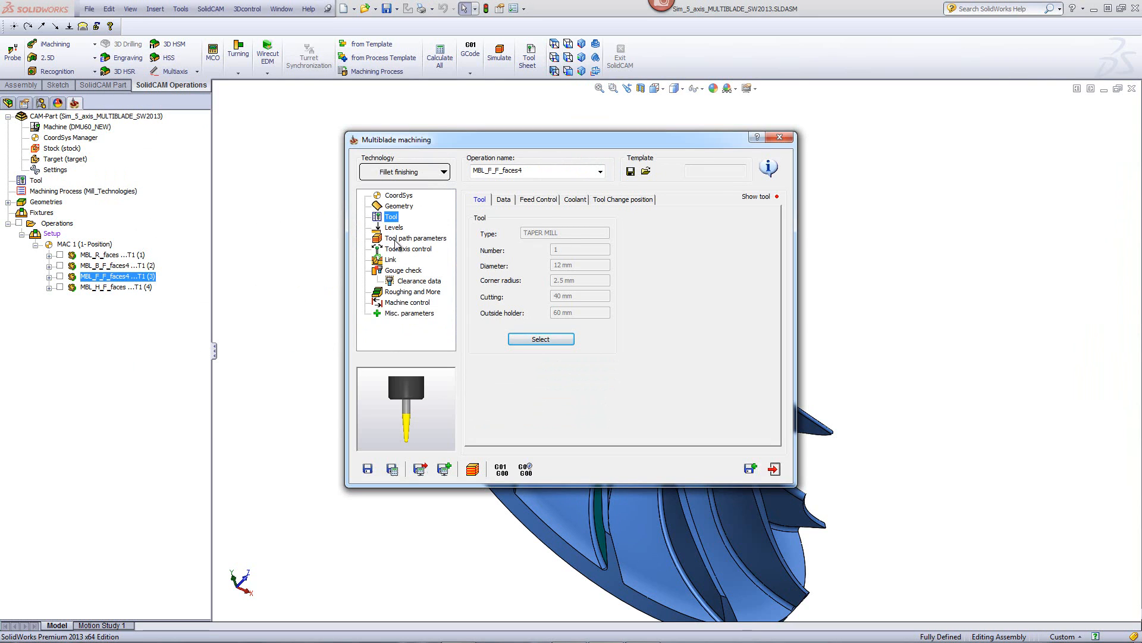
click(396, 239)
click(528, 200)
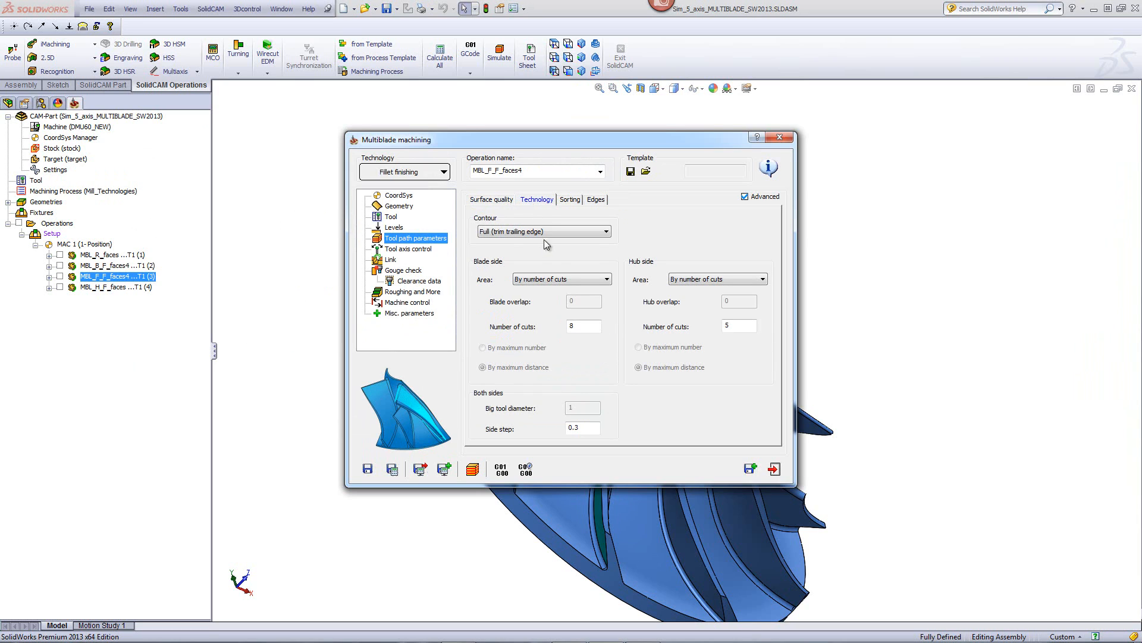
click(586, 324)
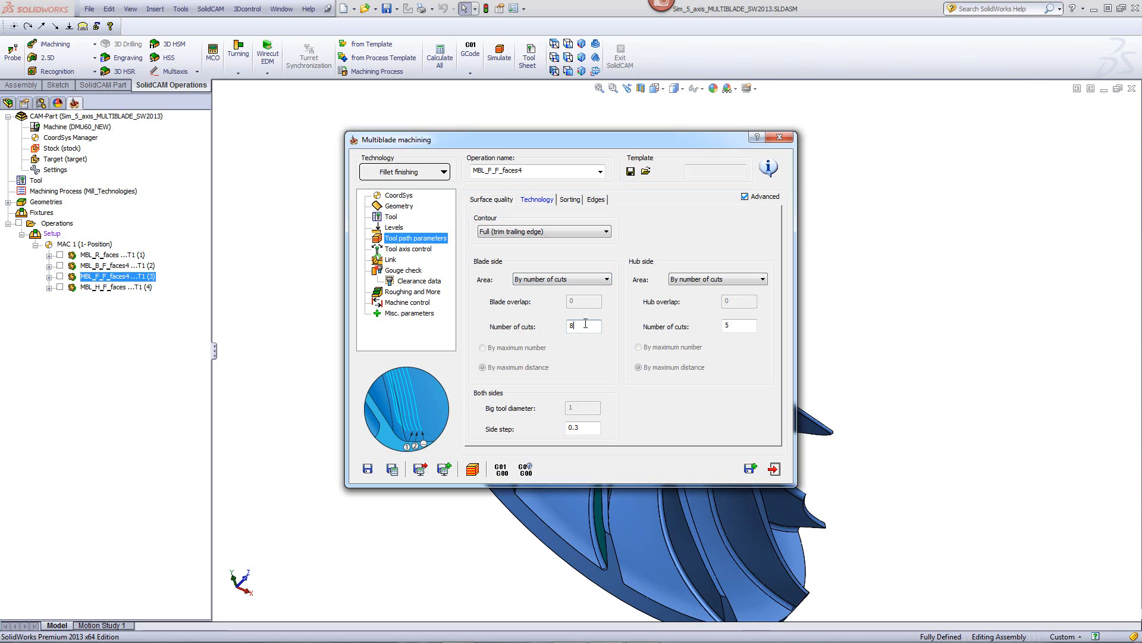
click(588, 427)
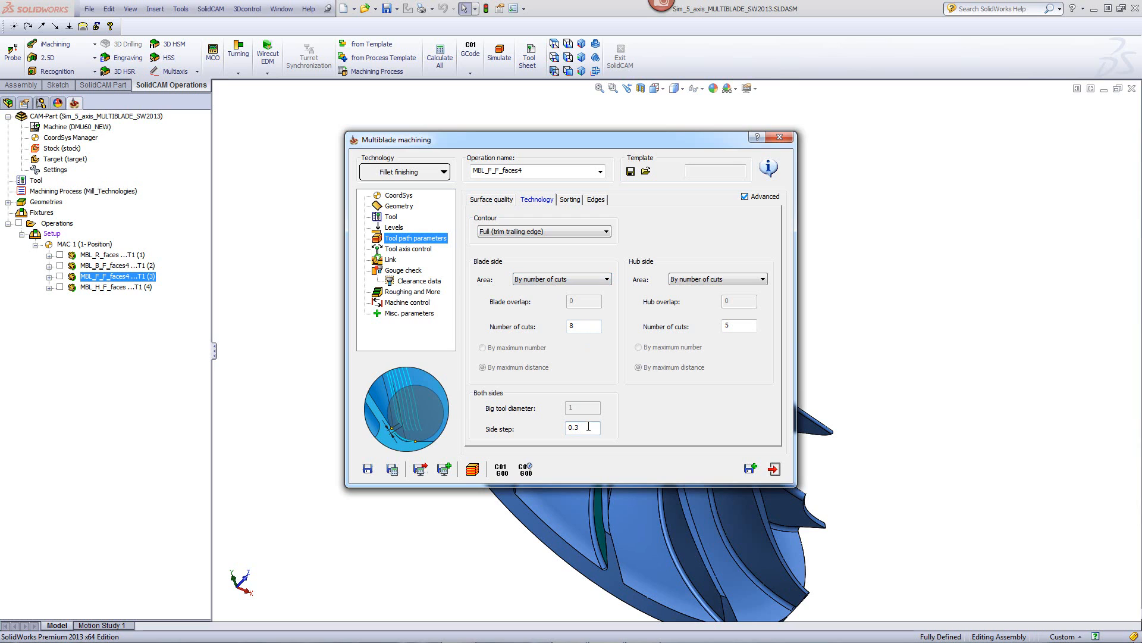
Play the Host CAD simulation of the fillet finishing operation.
click(474, 470)
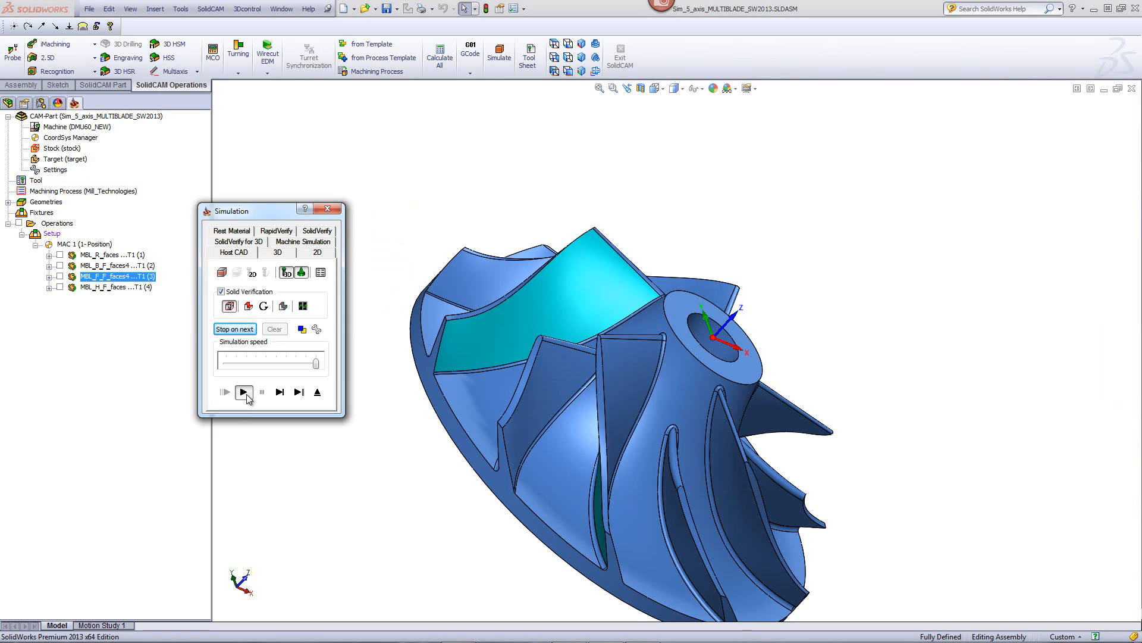
click(243, 391)
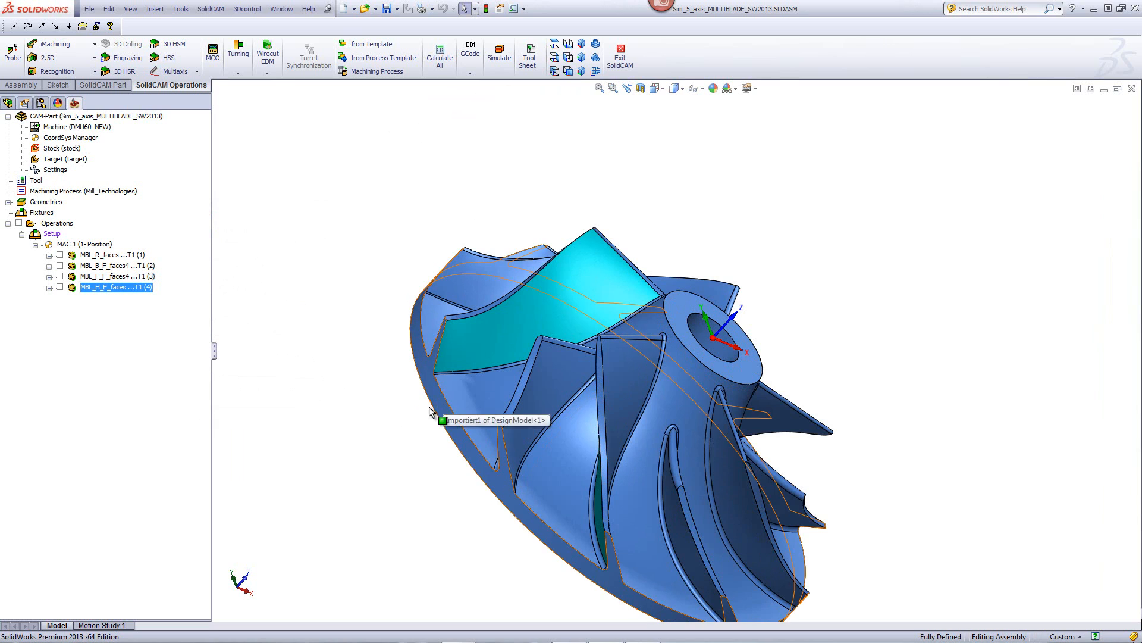
Preview the tool path of the MBL_H_F_faces operation, open the operation, and choose Hub Finishing as its technology.
click(59, 287)
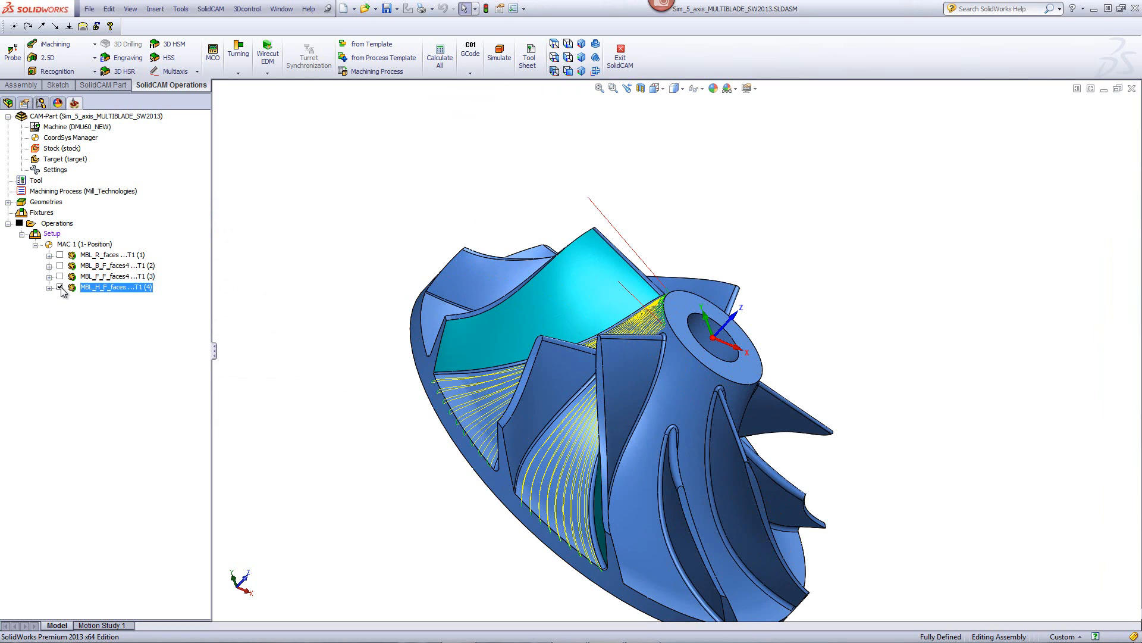
click(59, 287)
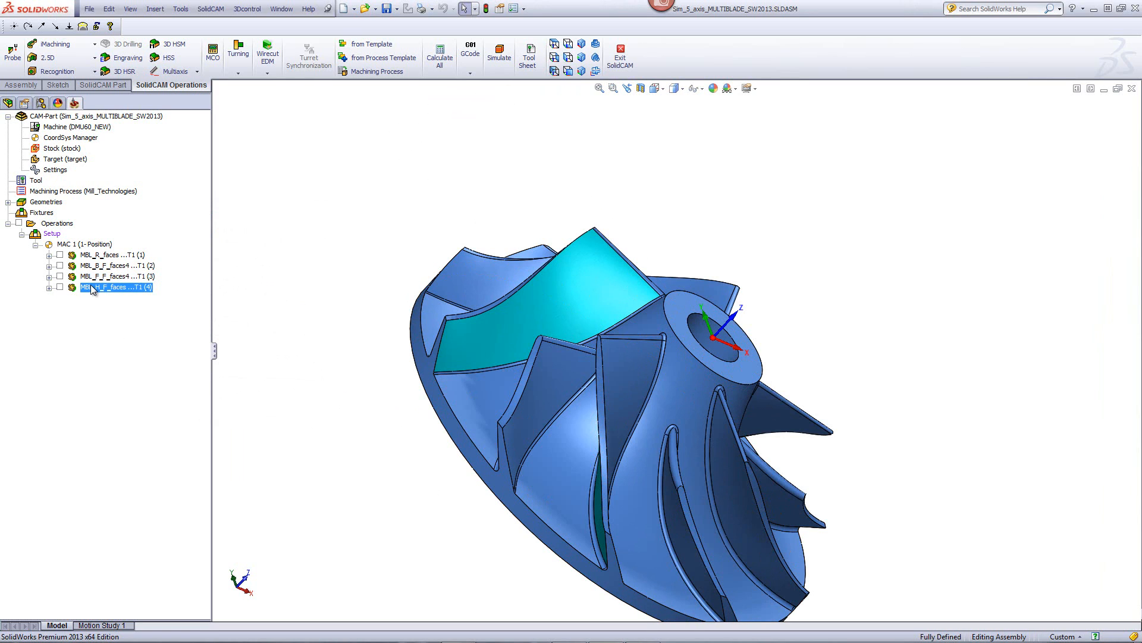
double_click(90, 285)
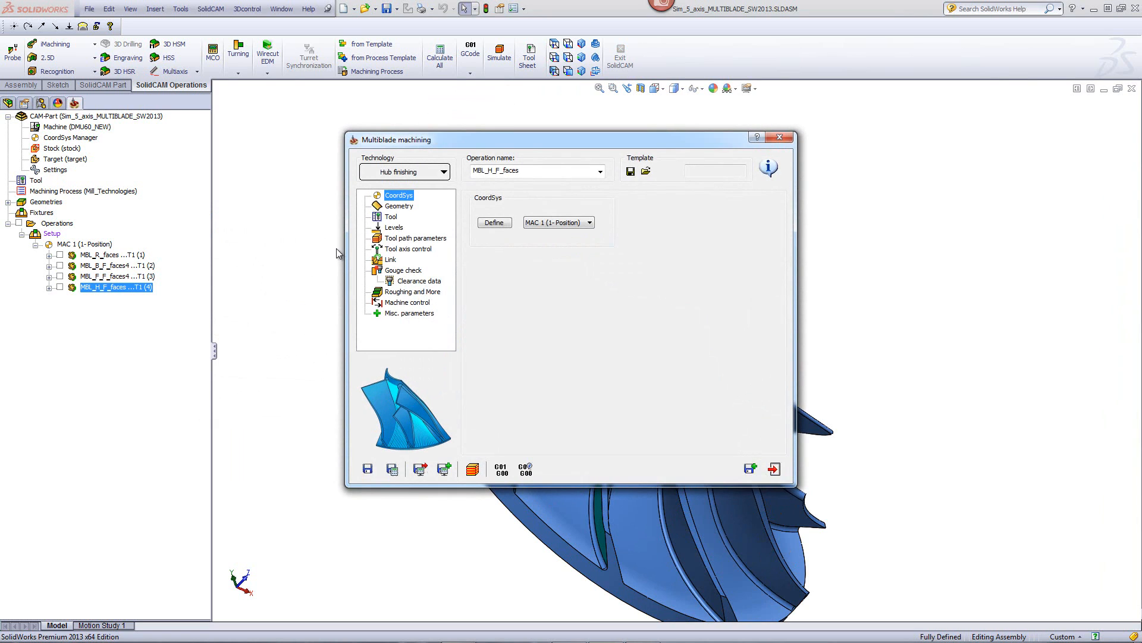
click(416, 172)
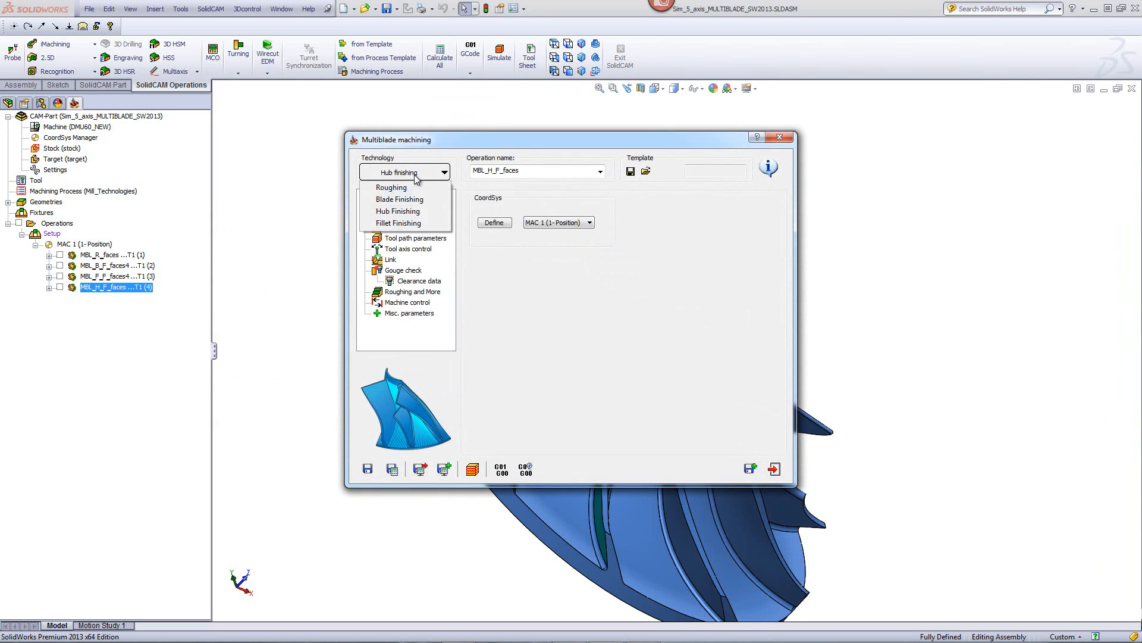
click(409, 213)
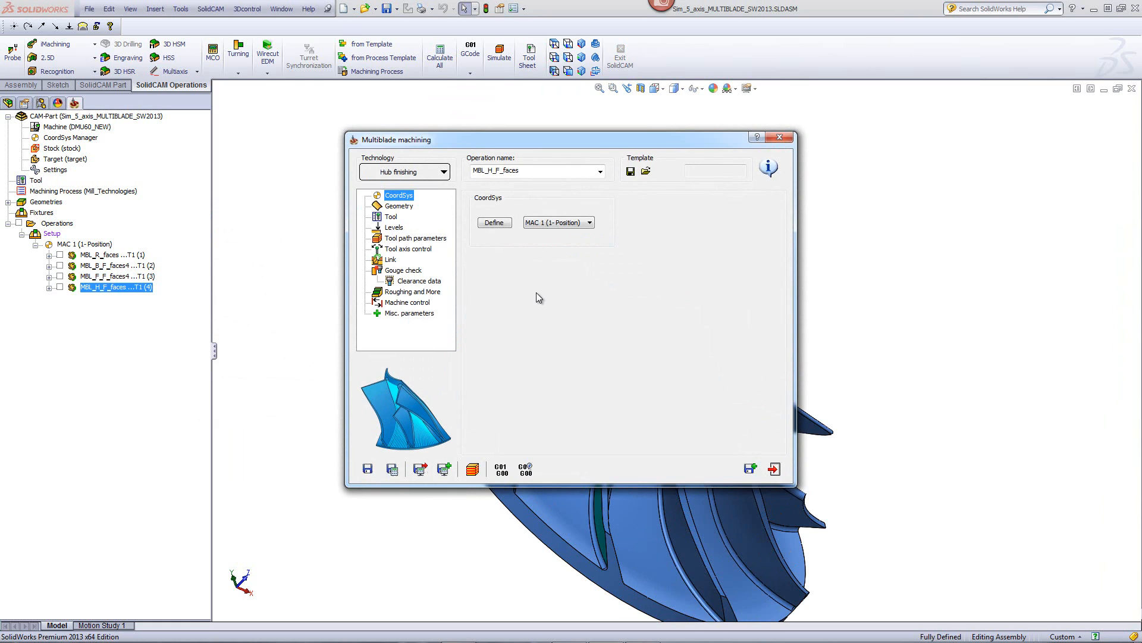
Review the hub finishing operation's blade and hub geometry selections and its tool definition.
click(393, 207)
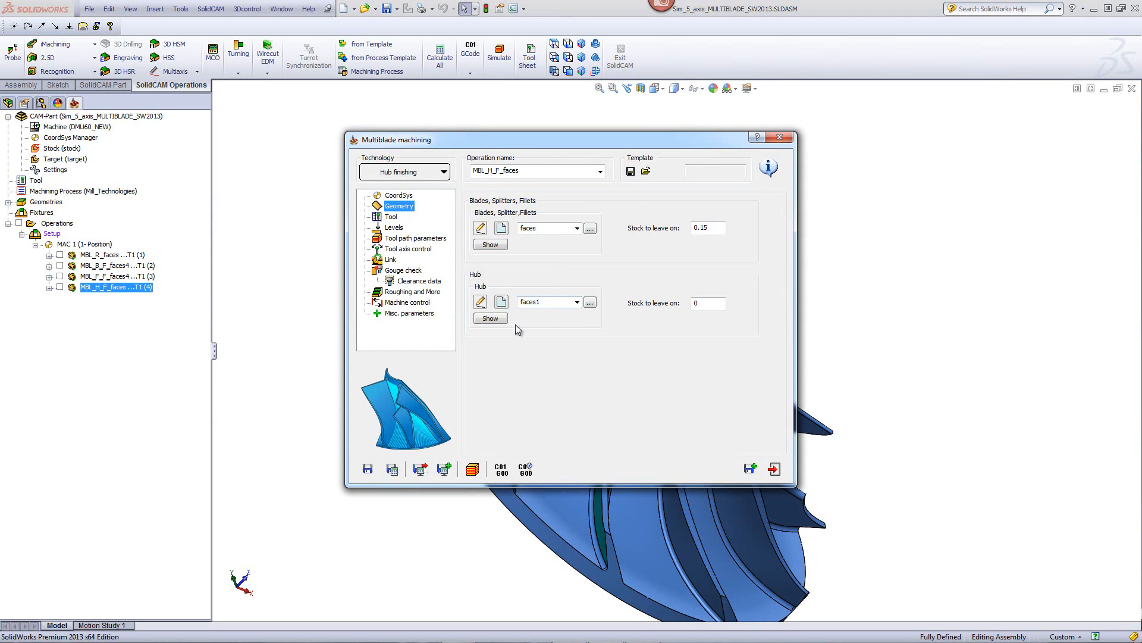
click(554, 302)
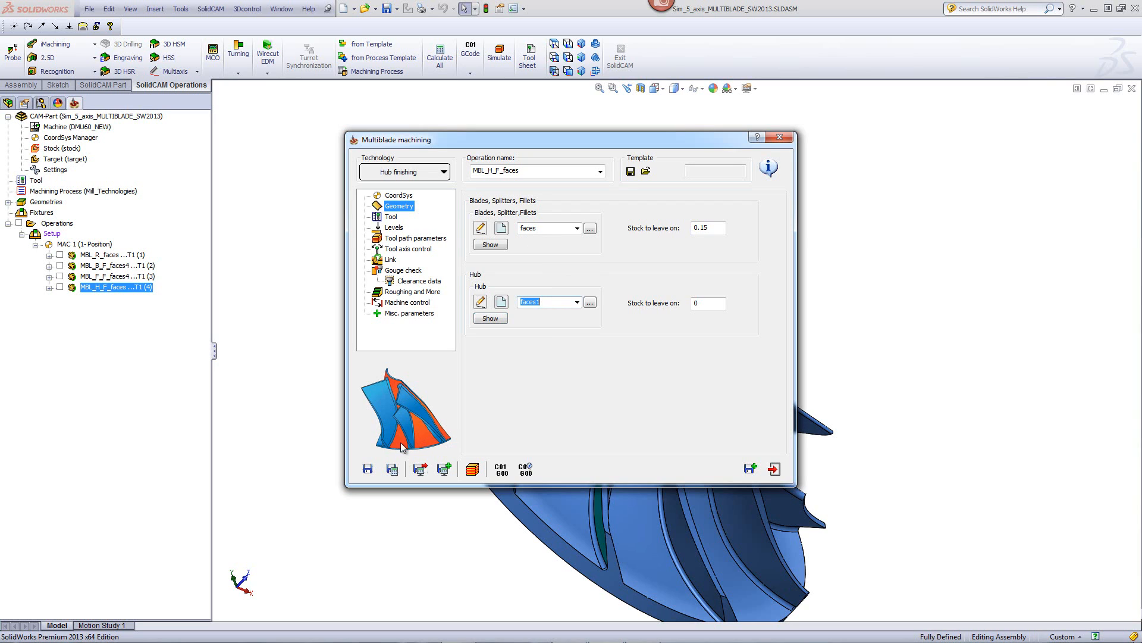
click(391, 217)
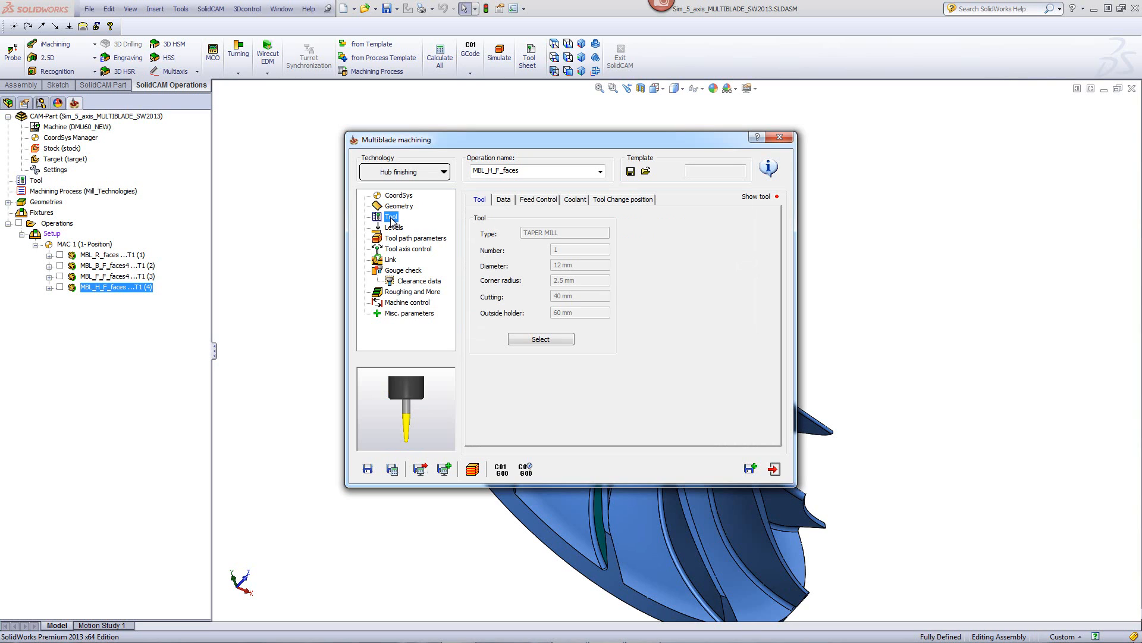
Compare the hub finishing slice options by maximum distance and by maximum number, keeping the slices defined by maximum number.
click(397, 238)
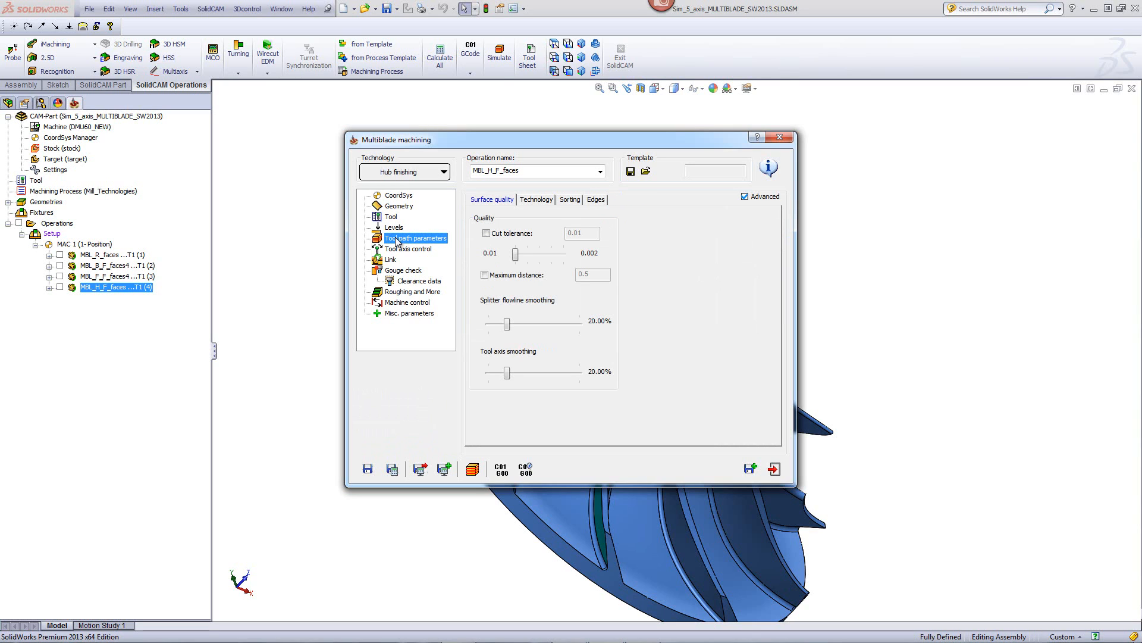
click(537, 200)
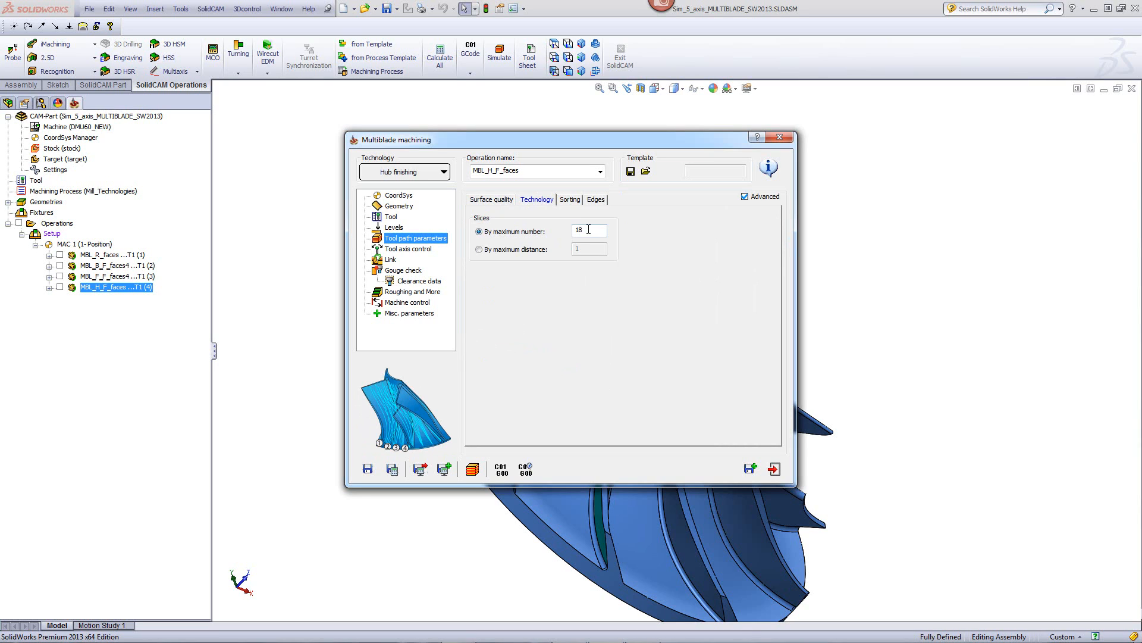
click(480, 250)
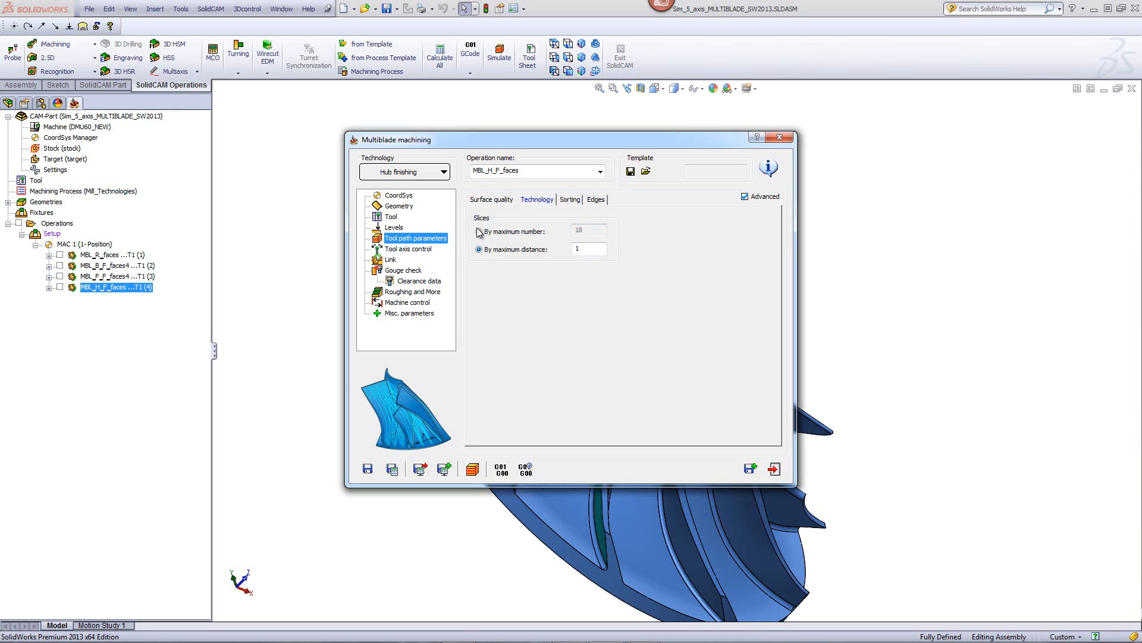
click(479, 232)
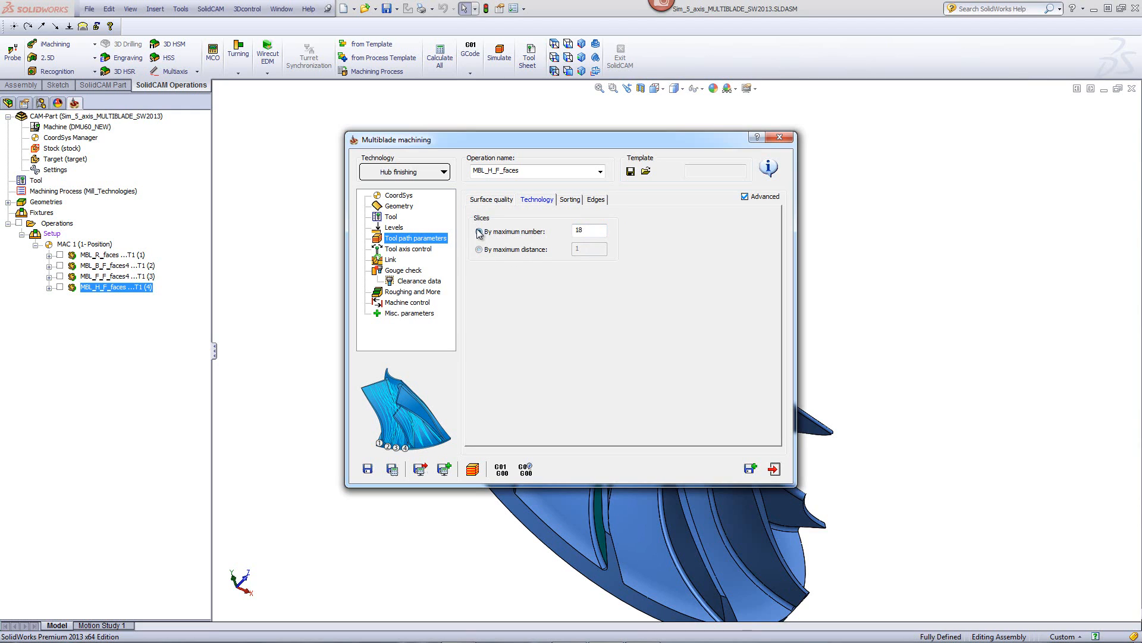
Start the simulation of the hub finishing operation.
click(472, 469)
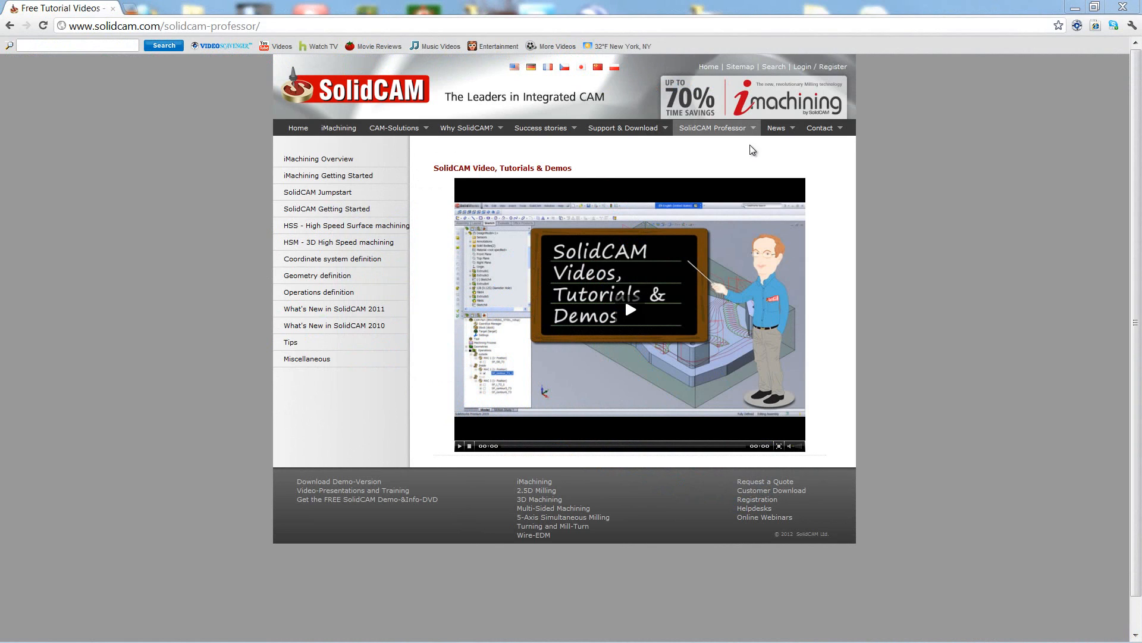
Switch to the SolidCAM website in the browser and show the list of SolidCAM Professor tutorial topics.
mouse_move(726, 132)
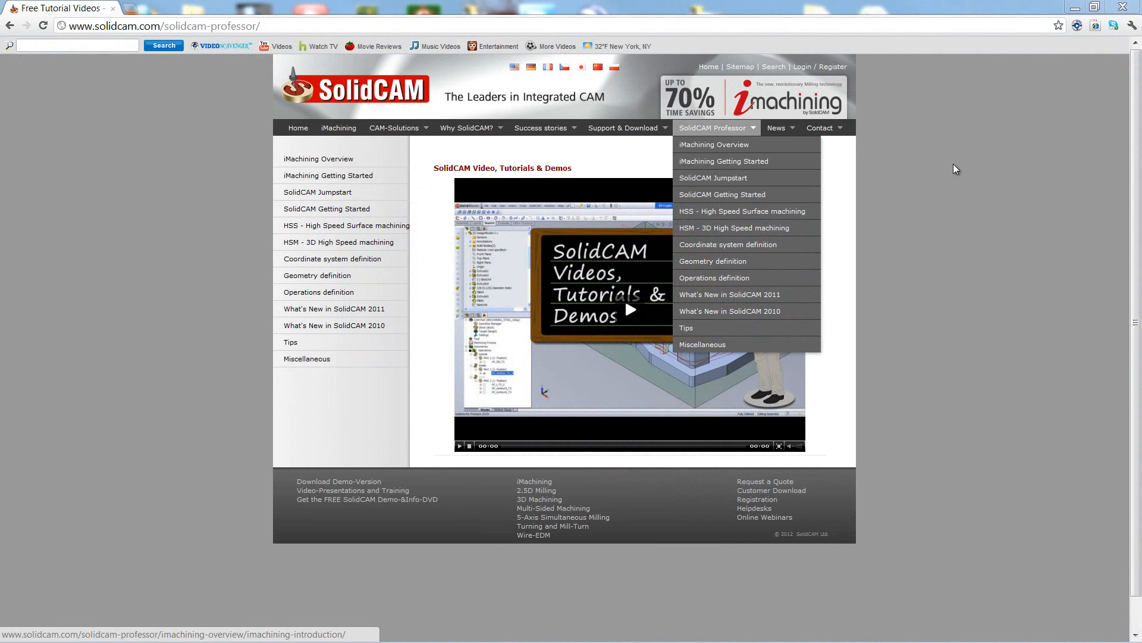